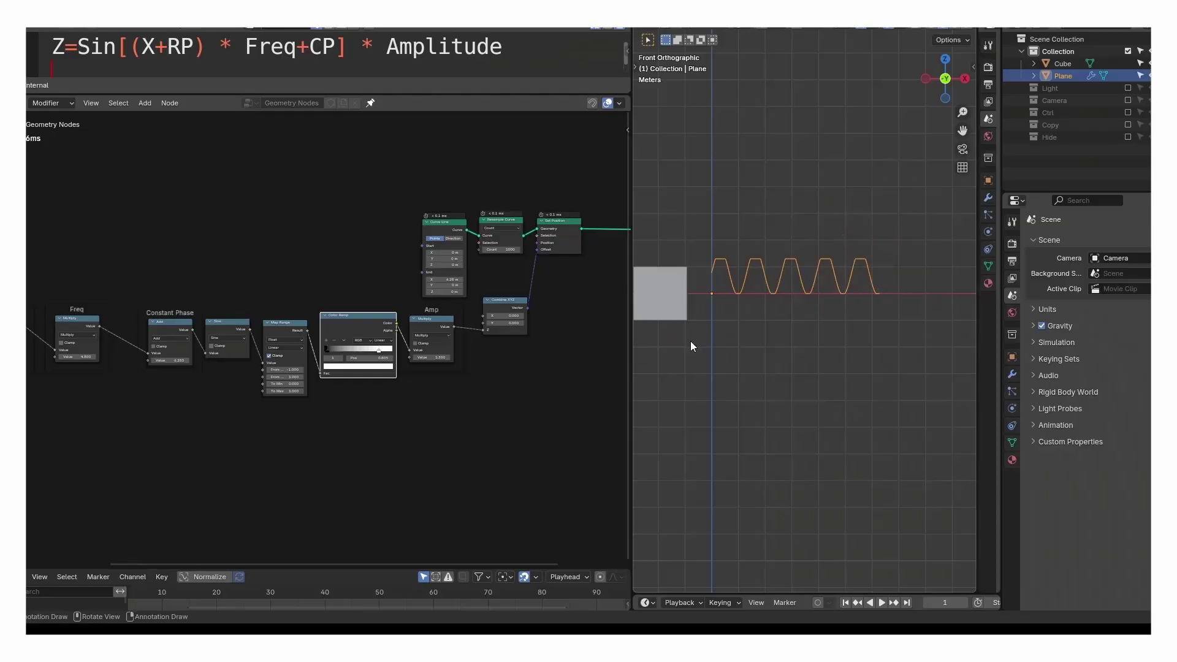
{"action": "middle_click_drag", "start_coordinate": [159, 355], "coordinate": [266, 350]}
{"action": "scroll", "coordinate": [266, 354], "scroll_direction": "down", "scroll_amount": 1}
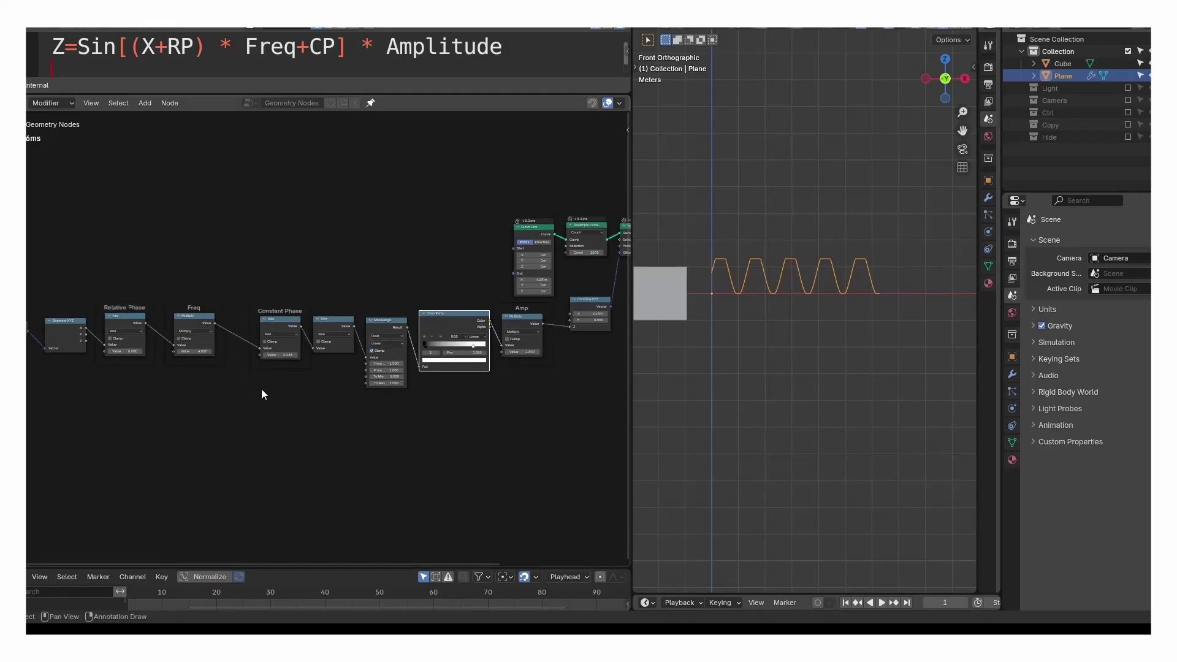
{"action": "left_click_drag", "start_coordinate": [114, 371], "coordinate": [521, 363]}
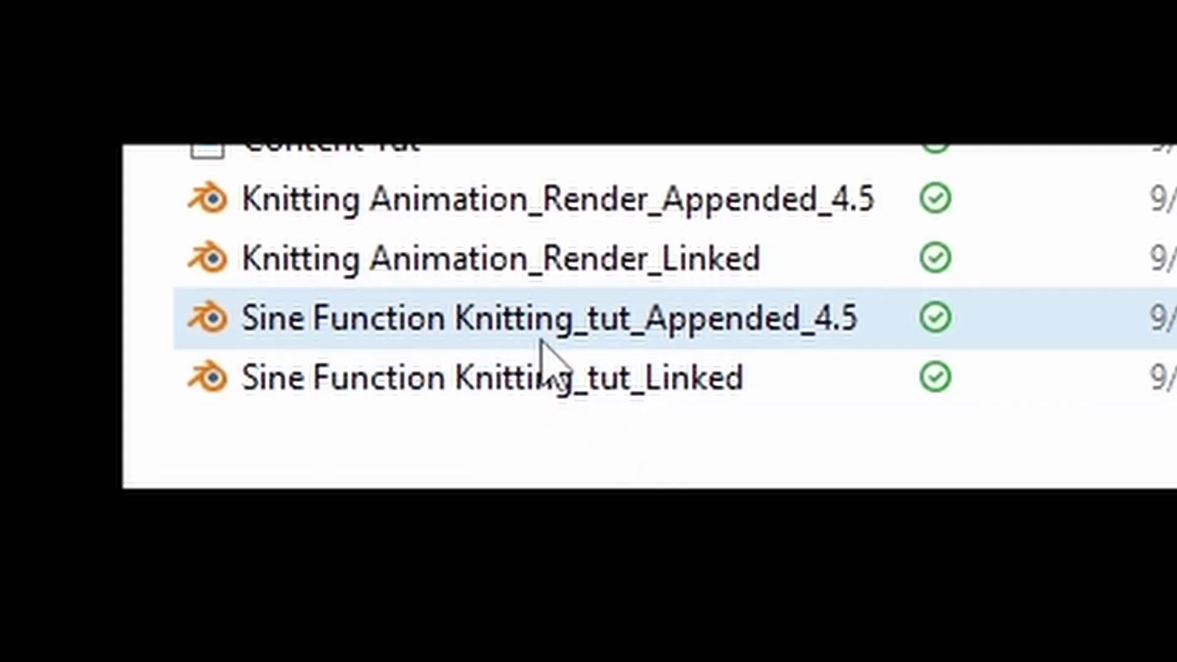
Step: Open the file Sine Function Knitting_tut_Appended_4.5 and shrink the text editor to enlarge the node editor
{"action": "left_click", "coordinate": [530, 333]}
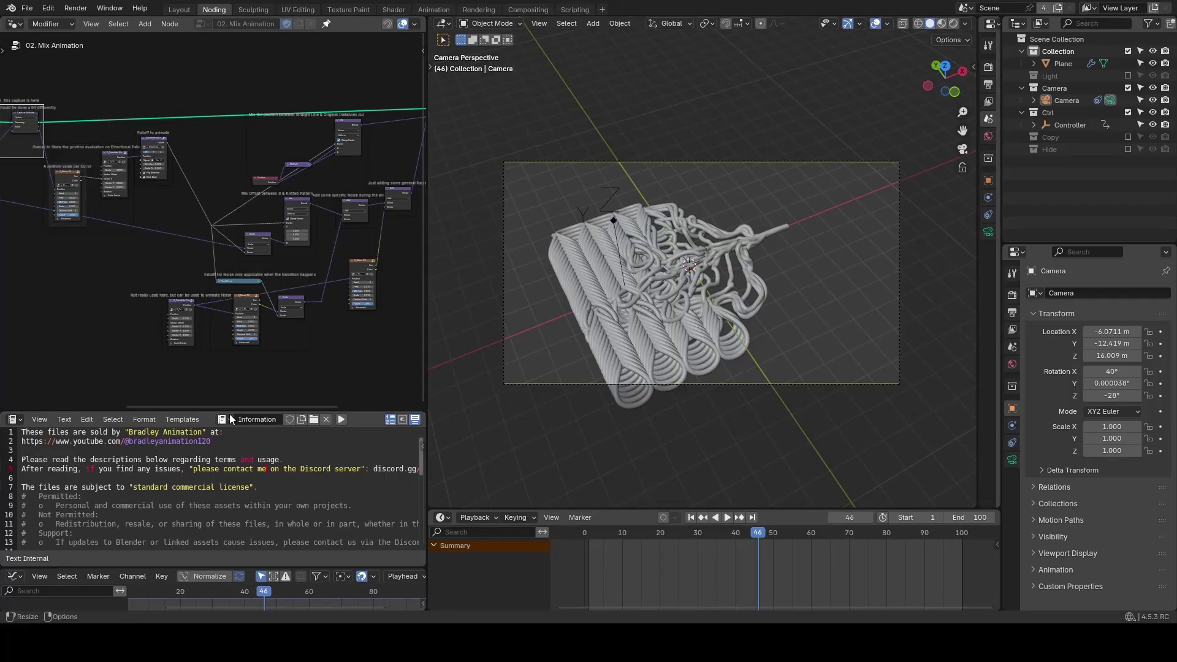
{"action": "left_click_drag", "start_coordinate": [230, 409], "coordinate": [230, 550]}
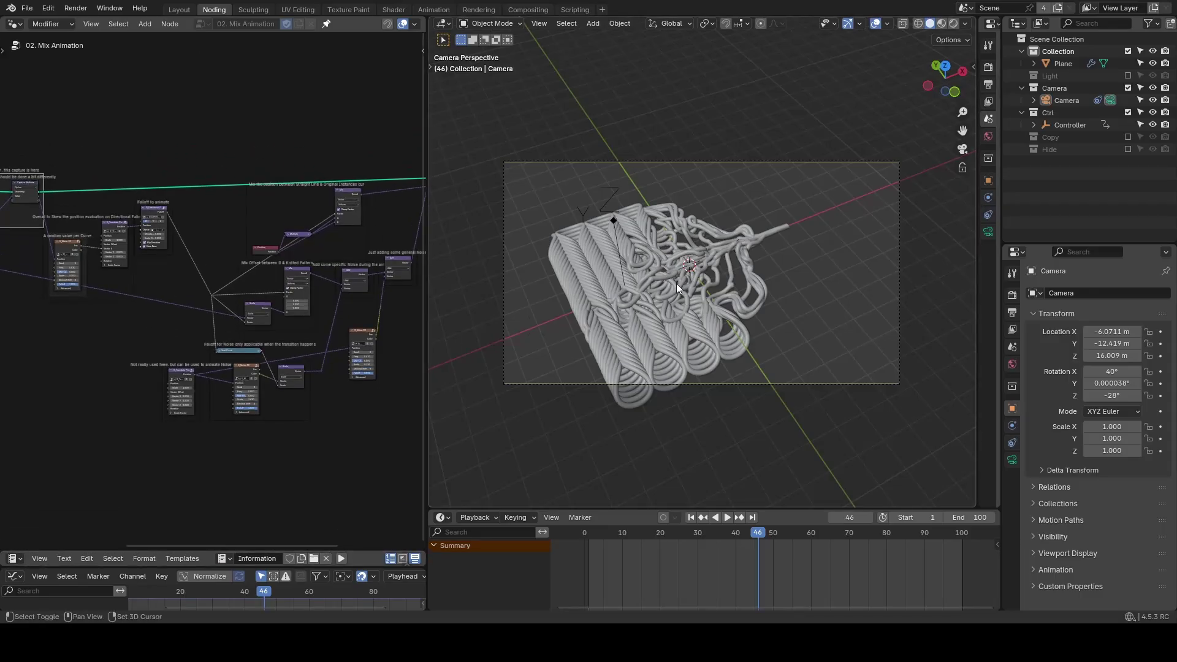
Step: Play the knitting animation from the first frame and stop it at frame 78
{"action": "key", "text": "shift+Left"}
{"action": "key", "text": "space"}
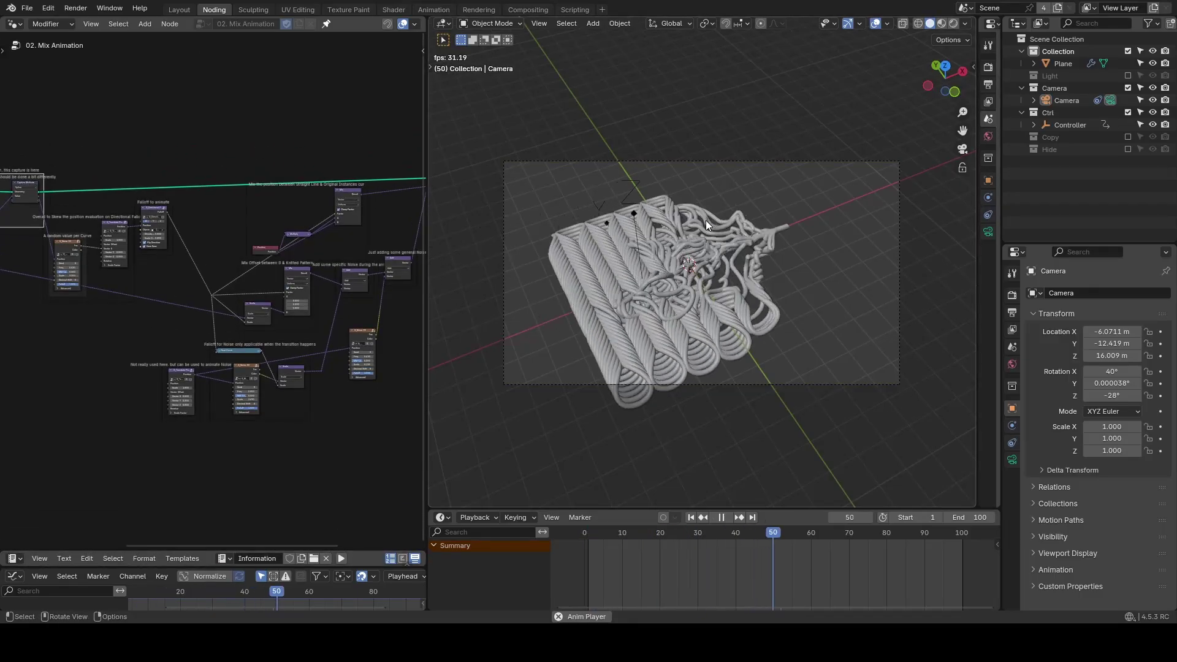
{"action": "key", "text": "space"}
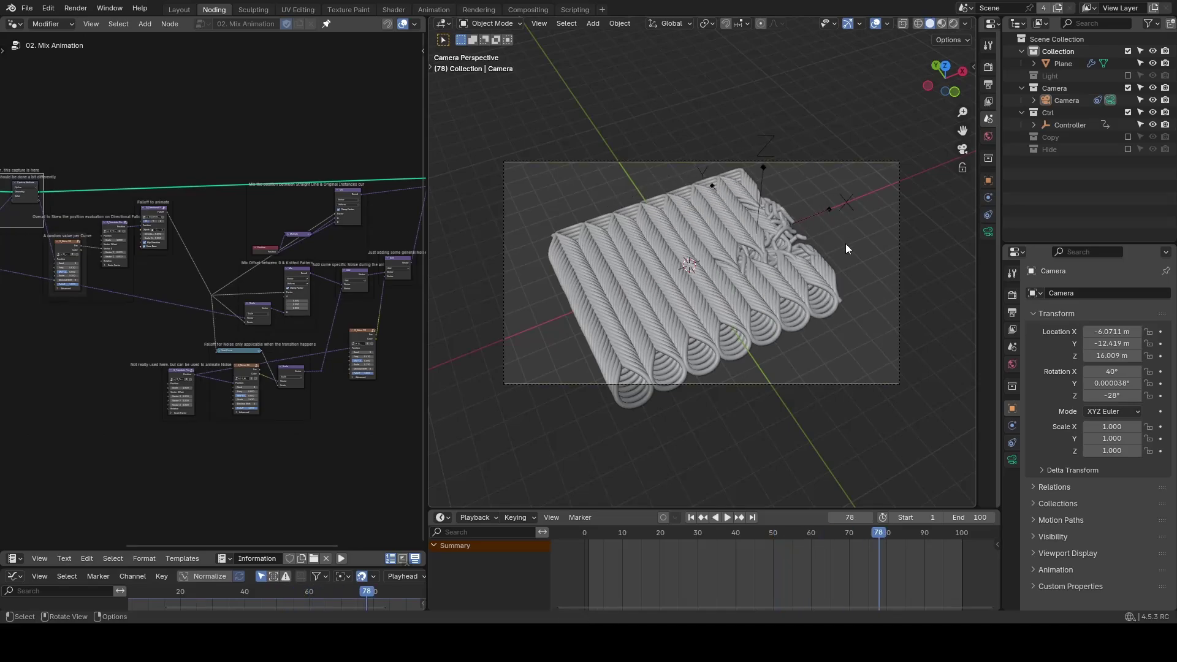
Step: Unpin the node tree, select the knitted plane and switch its node group to 01. Basic Knit Surface
{"action": "middle_click_drag", "start_coordinate": [214, 245], "coordinate": [346, 249]}
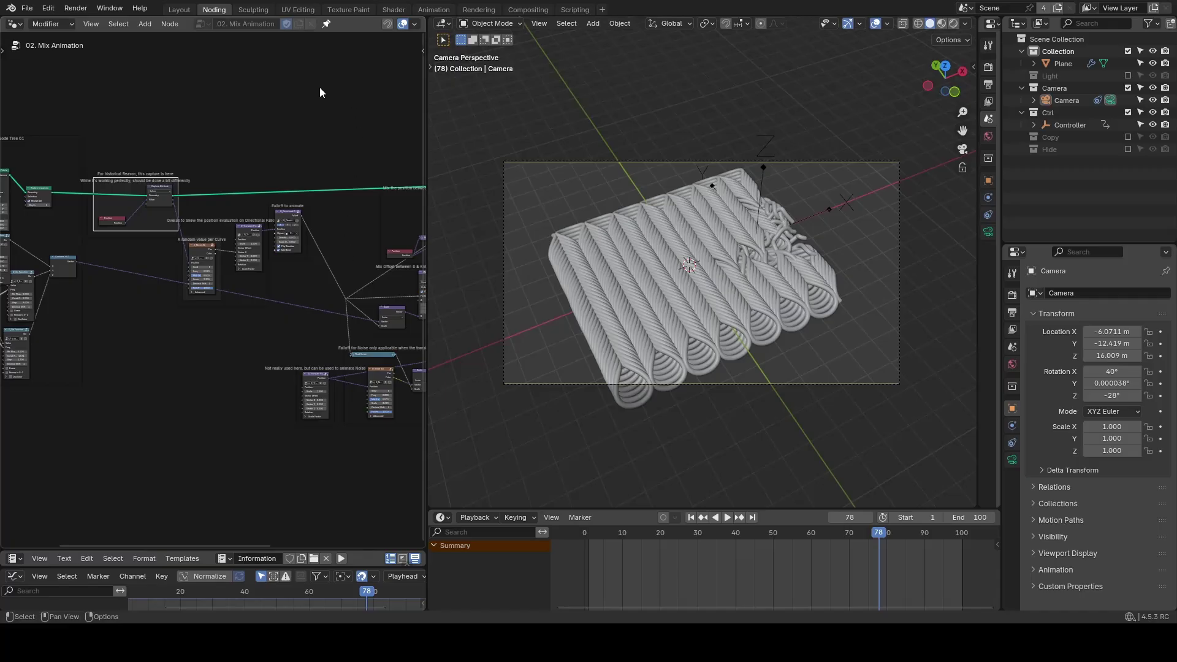
{"action": "left_click", "coordinate": [311, 24]}
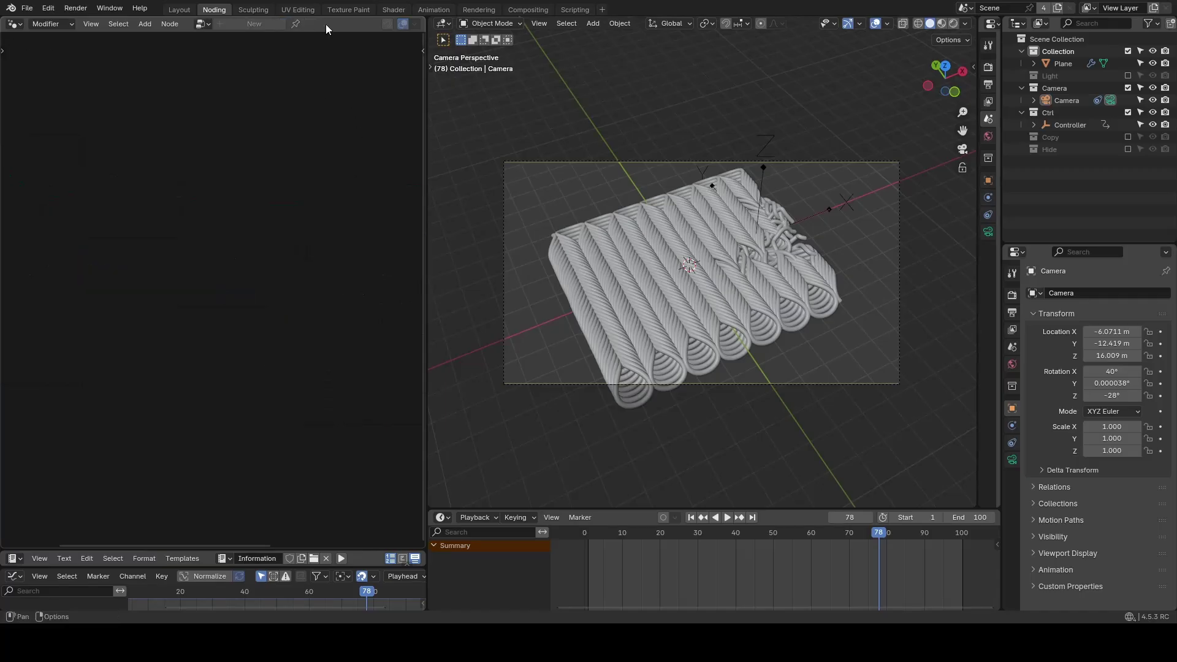
{"action": "left_click", "coordinate": [672, 251]}
{"action": "left_click", "coordinate": [202, 24]}
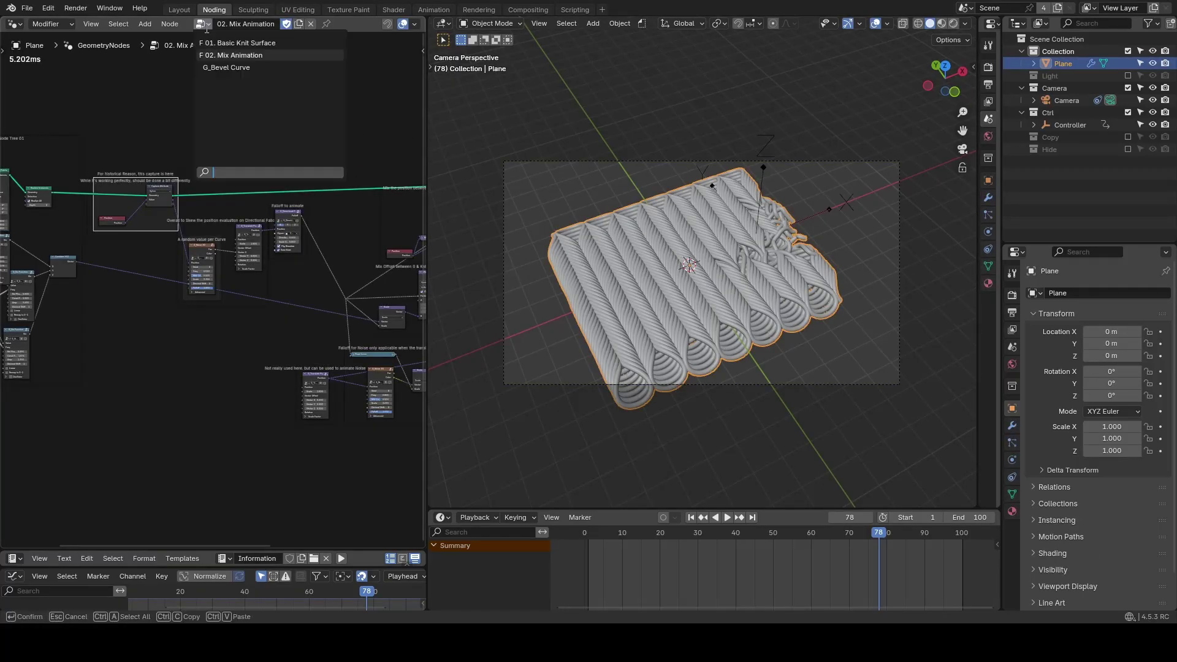
{"action": "left_click", "coordinate": [240, 44]}
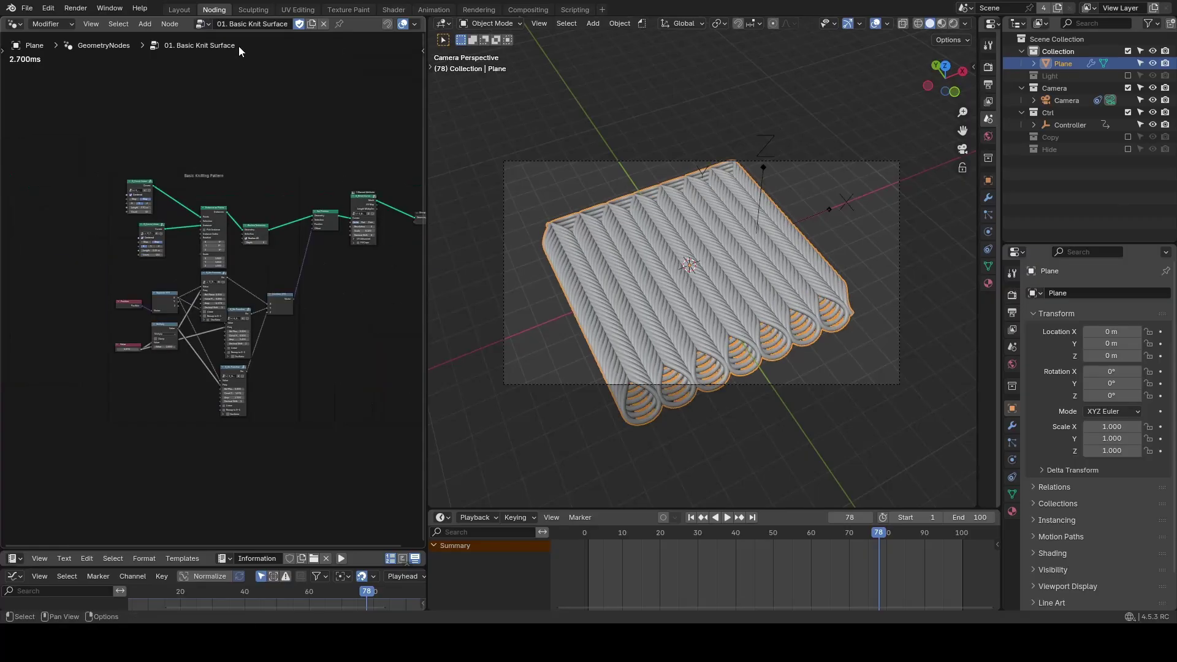
Step: Examine the Basic Knitting Pattern nodes, from the curve and sine function groups through to the bevel, in a temporarily widened node editor
{"action": "scroll", "coordinate": [309, 204], "scroll_direction": "up", "scroll_amount": 3}
{"action": "middle_click_drag", "start_coordinate": [251, 201], "coordinate": [281, 201]}
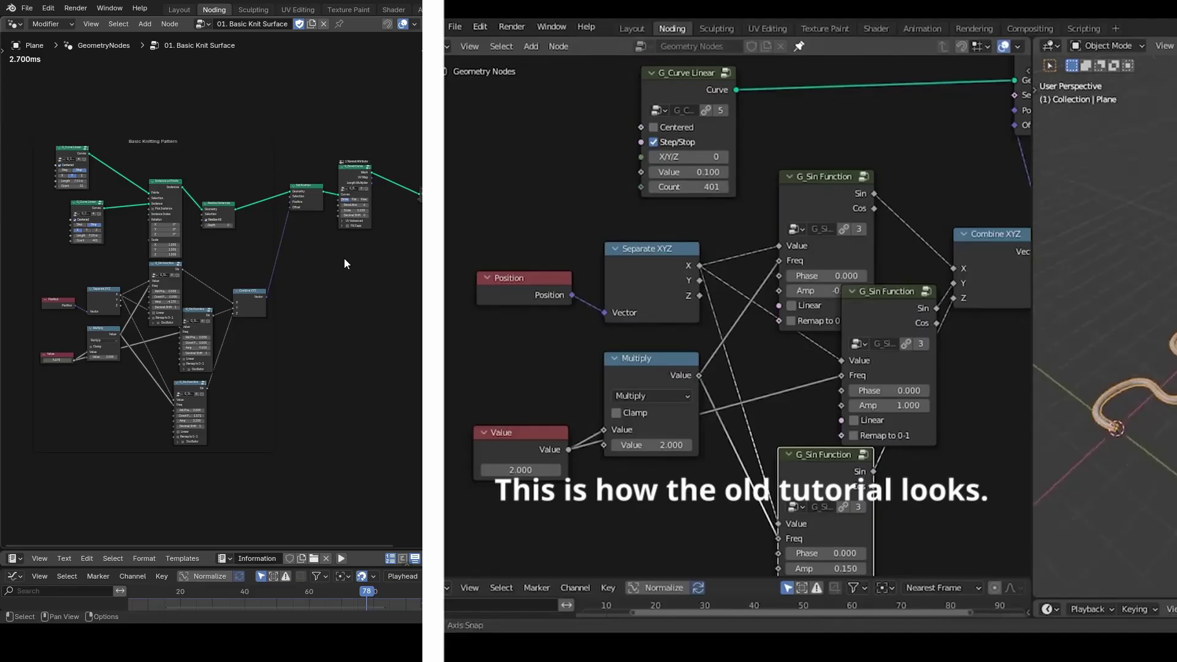
{"action": "scroll", "coordinate": [333, 266], "scroll_direction": "up", "scroll_amount": 4}
{"action": "left_click_drag", "start_coordinate": [424, 266], "coordinate": [649, 266]}
{"action": "scroll", "coordinate": [319, 288], "scroll_direction": "up", "scroll_amount": 1}
{"action": "middle_click_drag", "start_coordinate": [319, 288], "coordinate": [310, 255]}
{"action": "scroll", "coordinate": [319, 288], "scroll_direction": "up", "scroll_amount": 1}
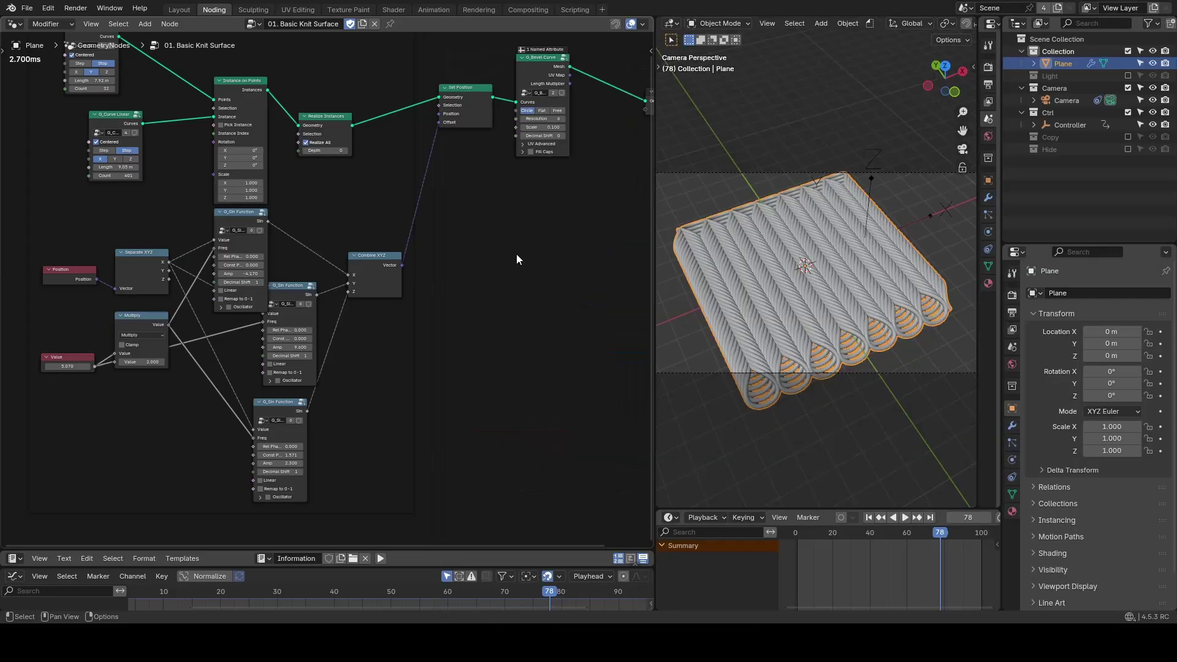
{"action": "left_click_drag", "start_coordinate": [655, 276], "coordinate": [484, 276]}
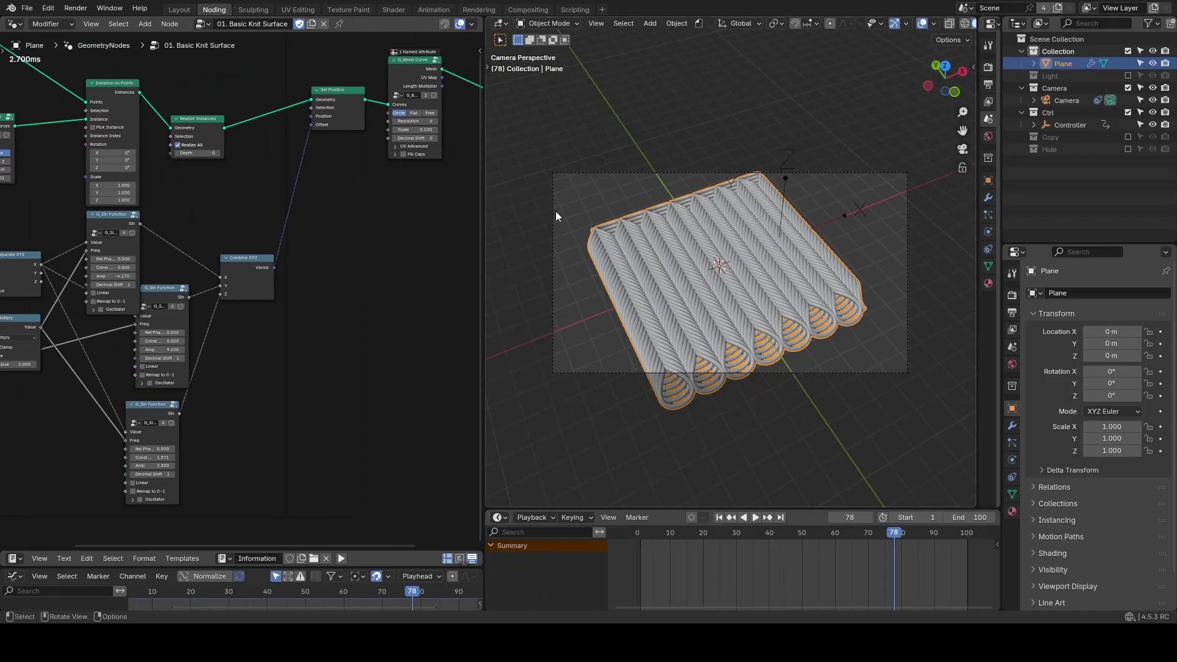
Step: Annotate the viewport with a sine wave above the knit surface and direction arrows beside its near-side edge
{"action": "mouse_move", "coordinate": [576, 145]}
{"action": "left_mouse_down"}
{"action": "mouse_move", "coordinate": [696, 134]}
{"action": "mouse_move", "coordinate": [778, 66]}
{"action": "left_mouse_up"}
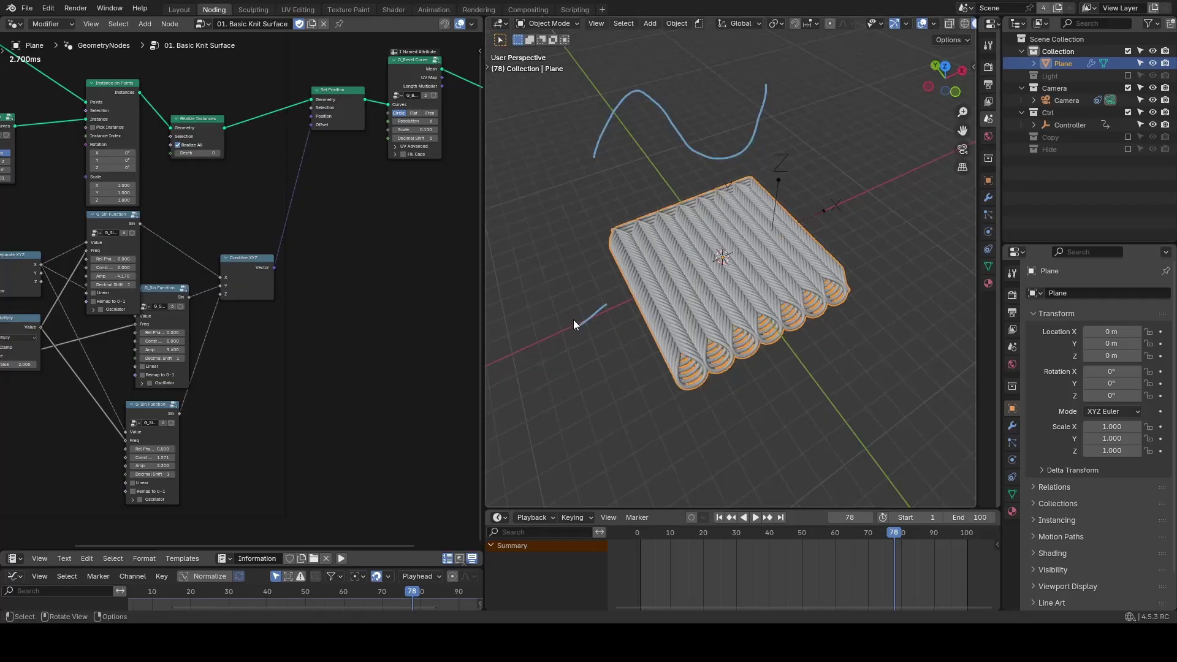
{"action": "mouse_move", "coordinate": [571, 315]}
{"action": "left_mouse_down"}
{"action": "mouse_move", "coordinate": [604, 334]}
{"action": "mouse_move", "coordinate": [652, 284]}
{"action": "mouse_move", "coordinate": [582, 263]}
{"action": "left_mouse_up"}
{"action": "left_click_drag", "start_coordinate": [582, 256], "coordinate": [597, 259]}
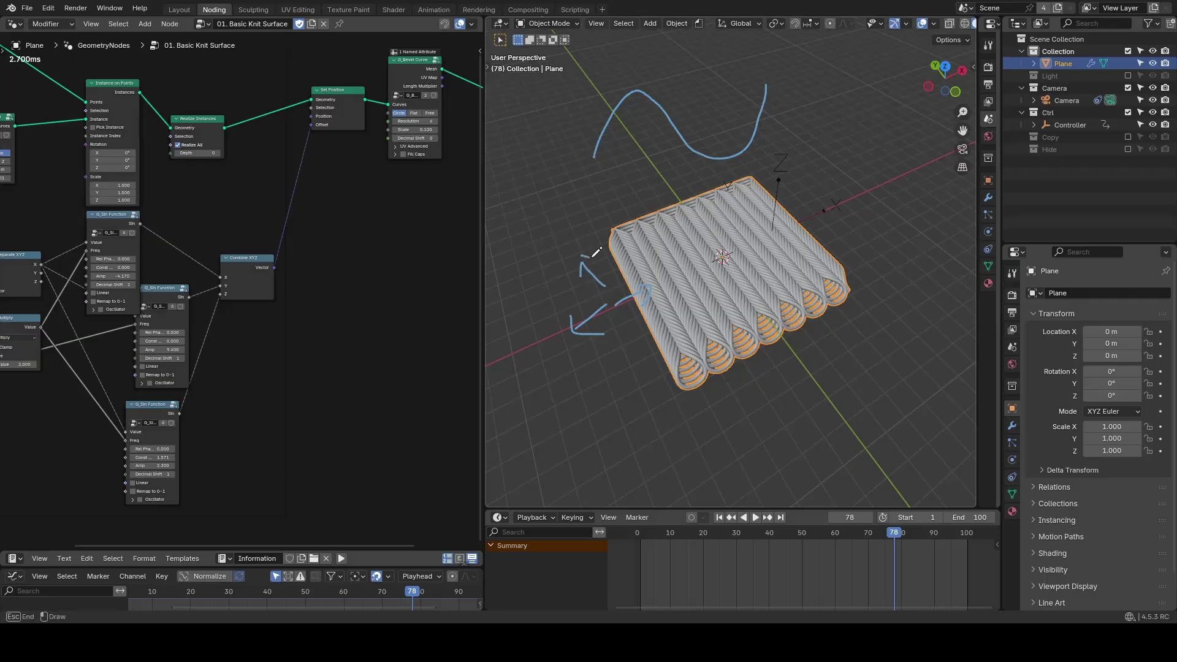
{"action": "left_click_drag", "start_coordinate": [615, 318], "coordinate": [650, 350]}
{"action": "left_click_drag", "start_coordinate": [630, 338], "coordinate": [654, 355]}
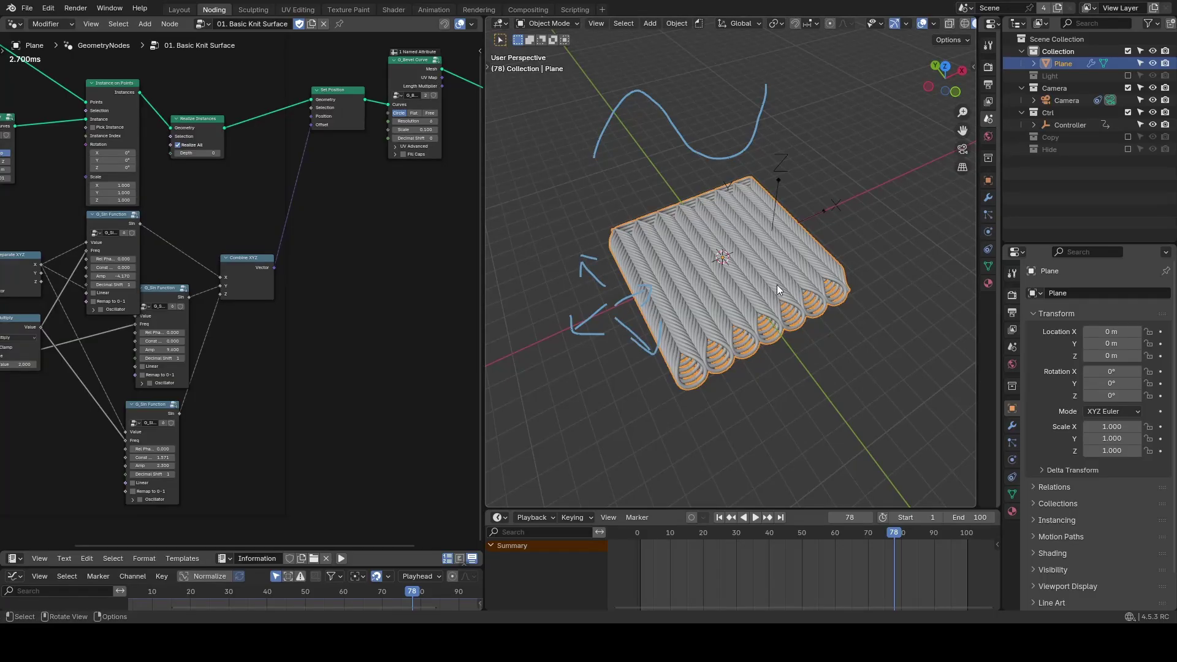
Step: Add a G_Knit Surface node group beside the pattern and connect its Curves output to G_Bevel Curve
{"action": "middle_click_drag", "start_coordinate": [366, 237], "coordinate": [439, 257]}
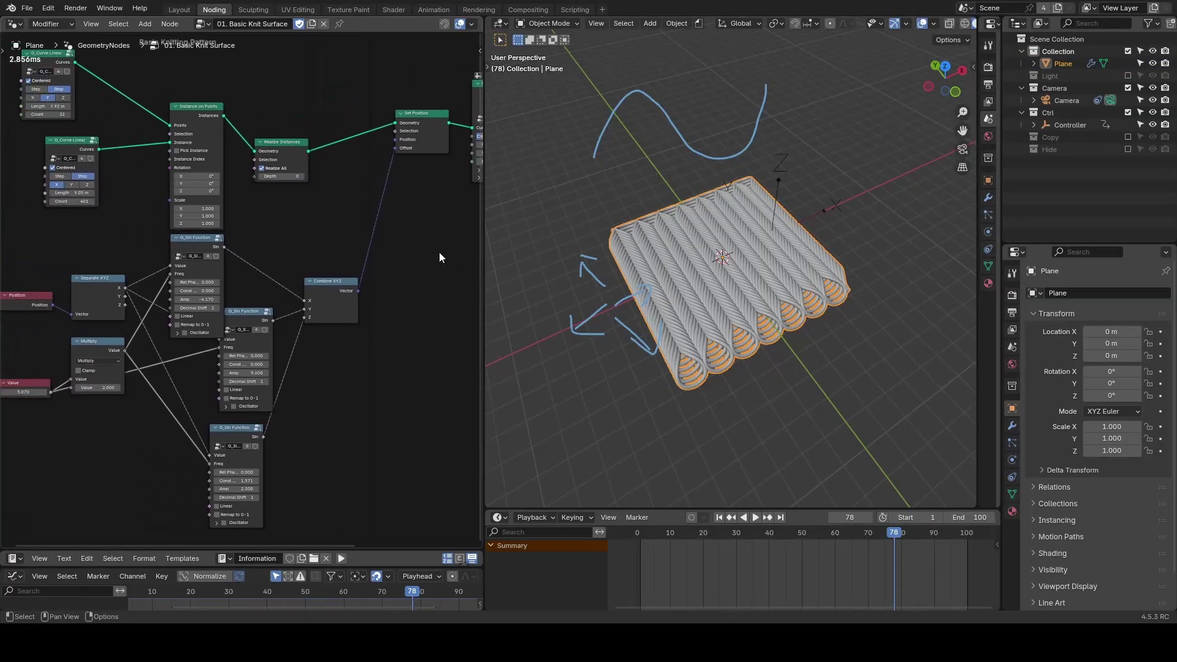
{"action": "left_click_drag", "start_coordinate": [427, 52], "coordinate": [36, 484]}
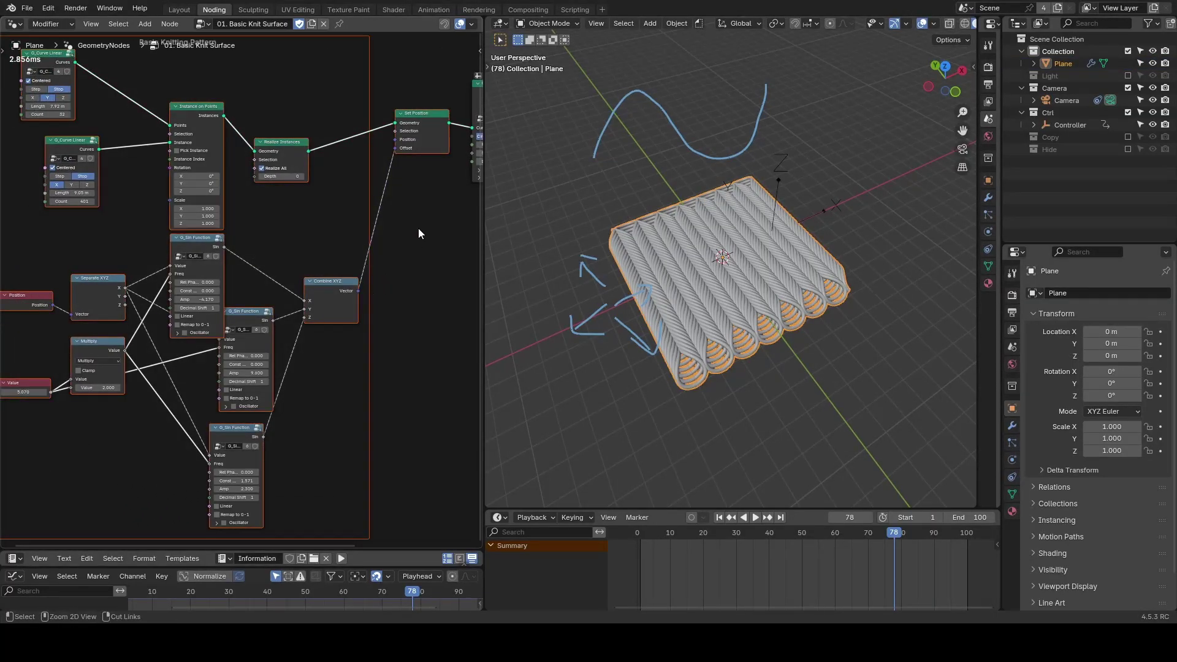
{"action": "key", "text": "shift+a"}
{"action": "type", "text": "knit sur"}
{"action": "key", "text": "Return"}
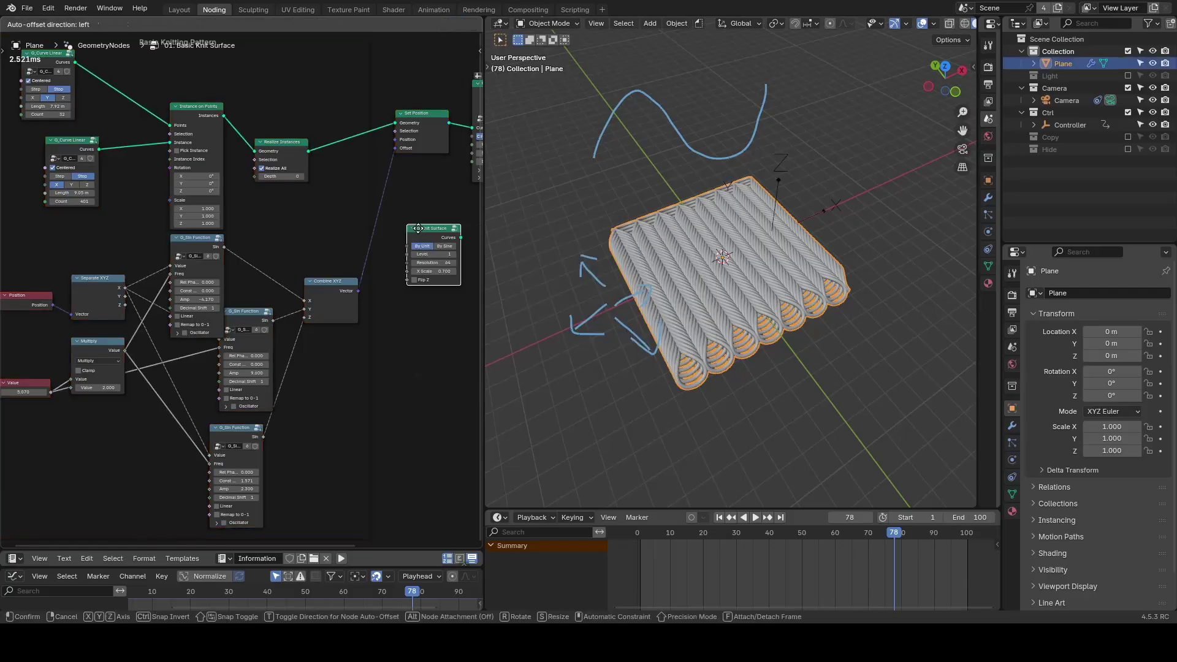
{"action": "left_click", "coordinate": [404, 208]}
{"action": "middle_click_drag", "start_coordinate": [429, 219], "coordinate": [328, 245]}
{"action": "scroll", "coordinate": [330, 244], "scroll_direction": "up", "scroll_amount": 4}
{"action": "left_click_drag", "start_coordinate": [352, 241], "coordinate": [387, 118]}
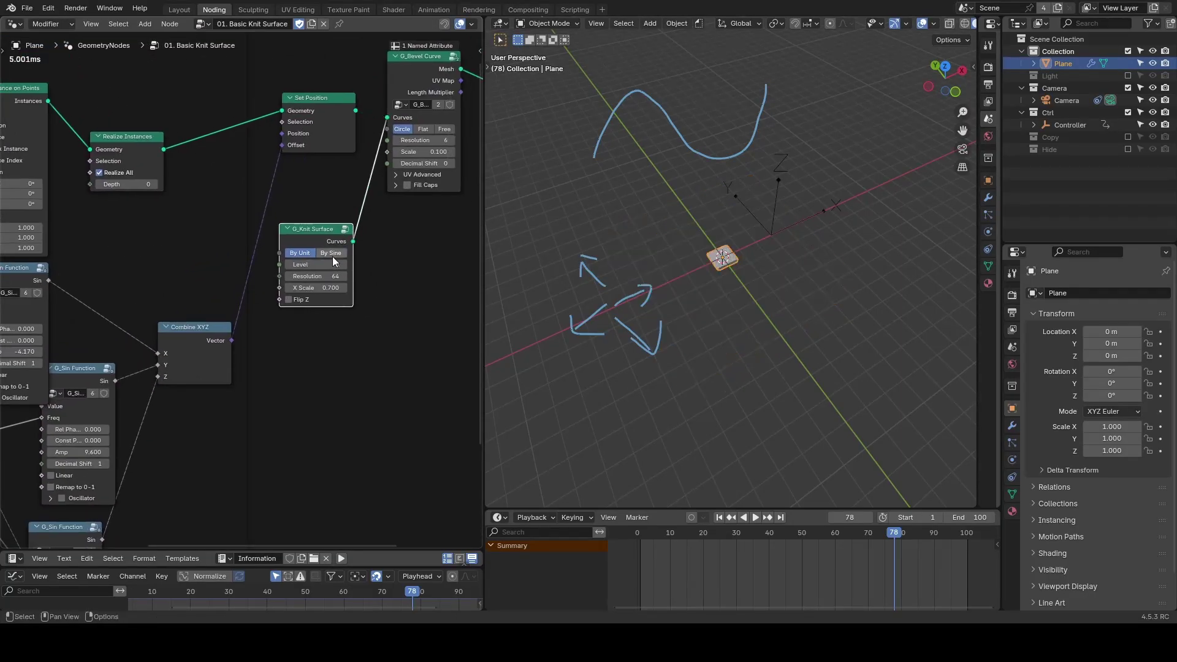
Step: Switch G_Knit Surface to By Sine and set G_Bevel Curve's Decimal Shift to 1
{"action": "left_click", "coordinate": [331, 253]}
{"action": "scroll", "coordinate": [675, 252], "scroll_direction": "up", "scroll_amount": 6}
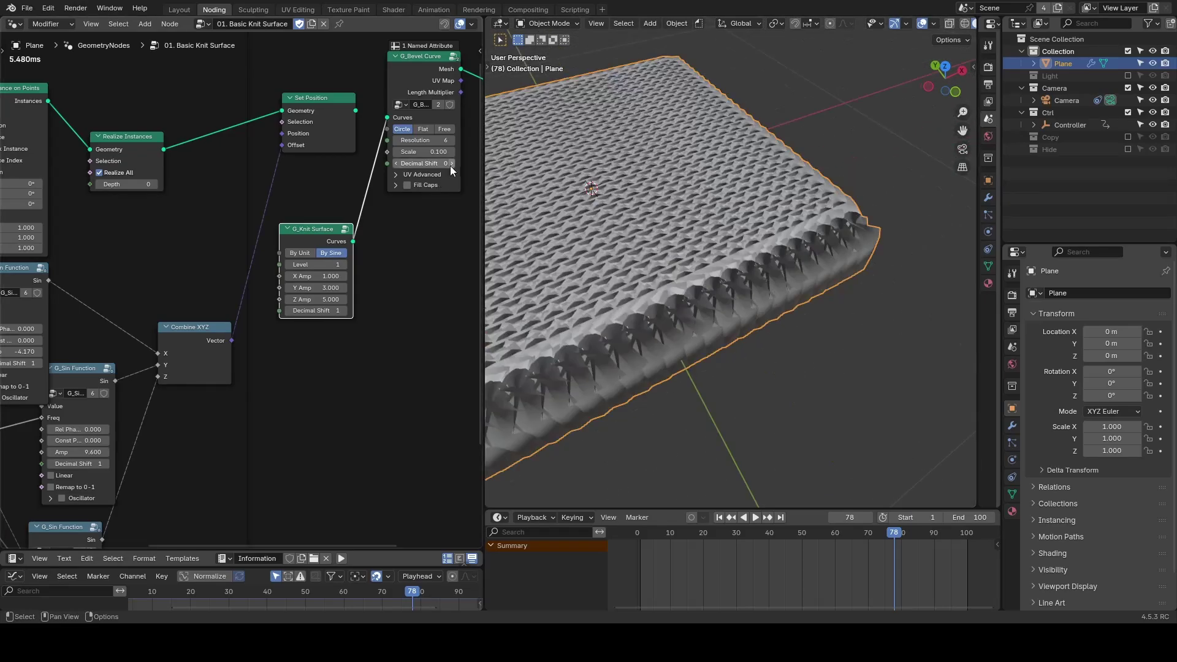
{"action": "left_click", "coordinate": [451, 164]}
{"action": "middle_click_drag", "start_coordinate": [648, 224], "coordinate": [698, 226]}
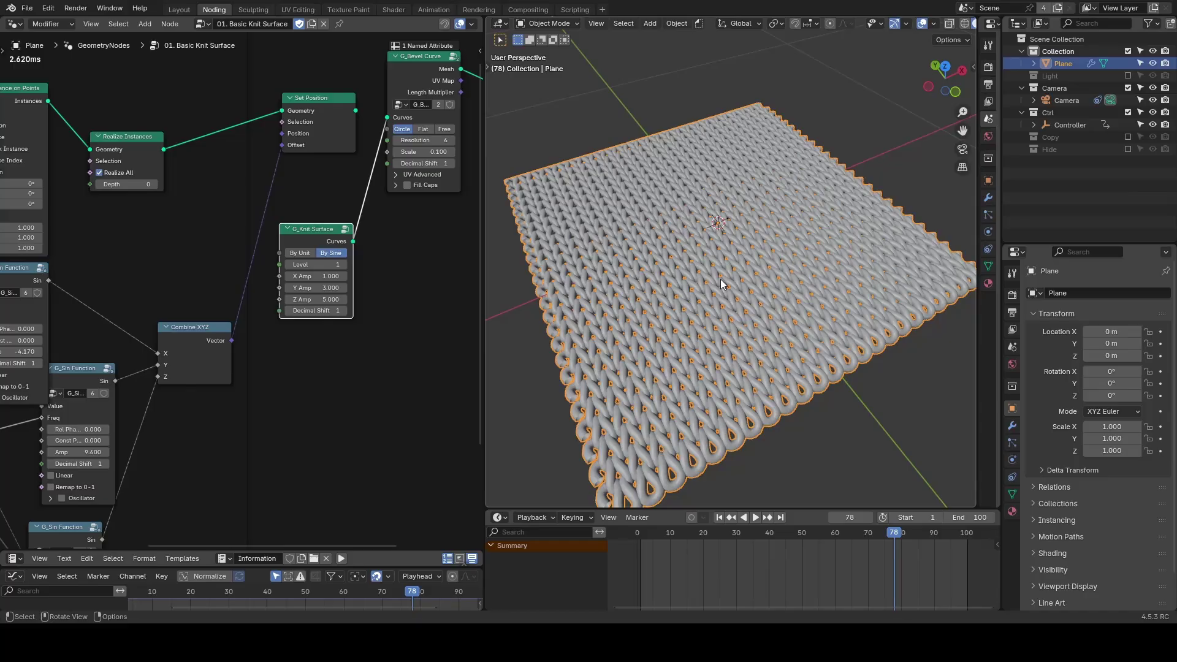
{"action": "scroll", "coordinate": [719, 278], "scroll_direction": "down", "scroll_amount": 3}
Step: Reconnect Set Position's geometry to G_Bevel Curve and set its Decimal Shift back to 0
{"action": "left_click_drag", "start_coordinate": [355, 110], "coordinate": [391, 111]}
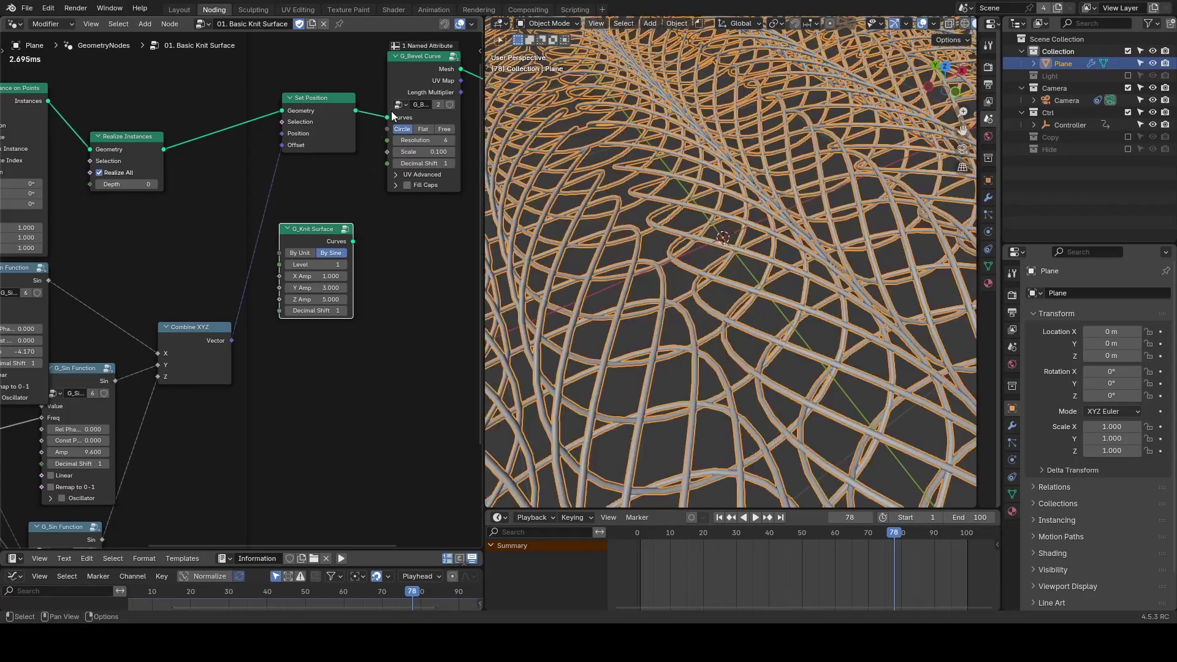
{"action": "left_click", "coordinate": [396, 163]}
{"action": "scroll", "coordinate": [675, 258], "scroll_direction": "down", "scroll_amount": 5}
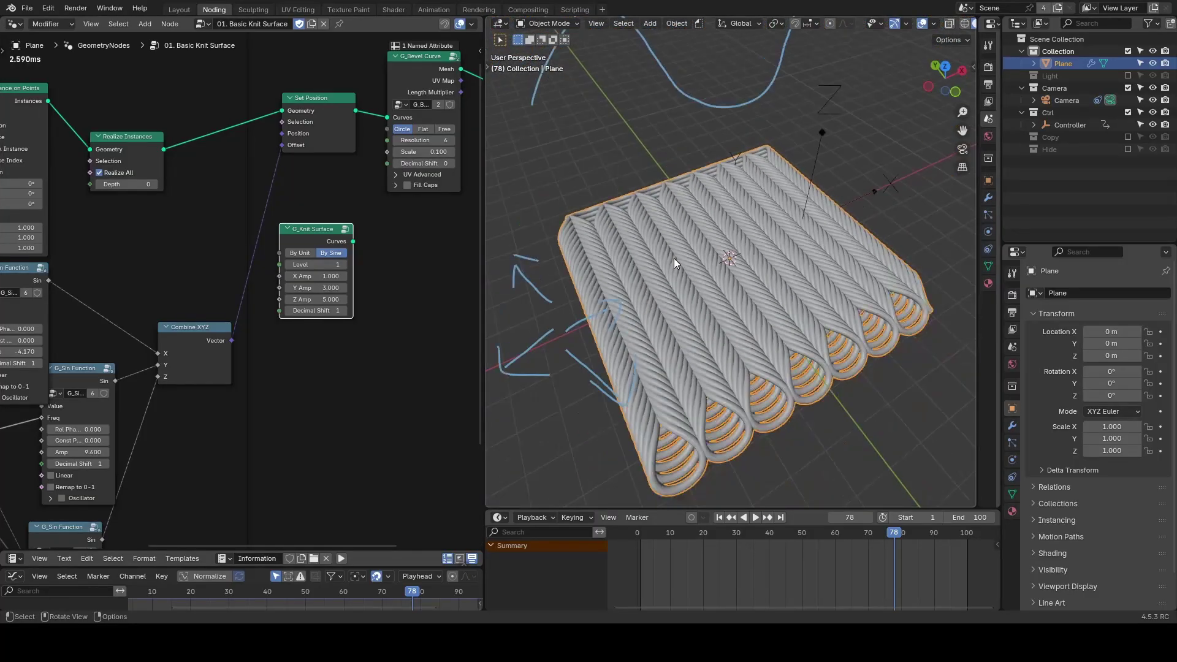
Step: Set the Amp of the three G_Sin Function nodes feeding X, Y and Z to -3.930, 5.240 and 2.700
{"action": "middle_click_drag", "start_coordinate": [231, 355], "coordinate": [426, 253]}
{"action": "mouse_move", "coordinate": [205, 249]}
{"action": "left_mouse_down"}
{"action": "mouse_move", "coordinate": [234, 248]}
{"action": "mouse_move", "coordinate": [210, 249]}
{"action": "left_mouse_up"}
{"action": "left_click_drag", "start_coordinate": [273, 349], "coordinate": [248, 349]}
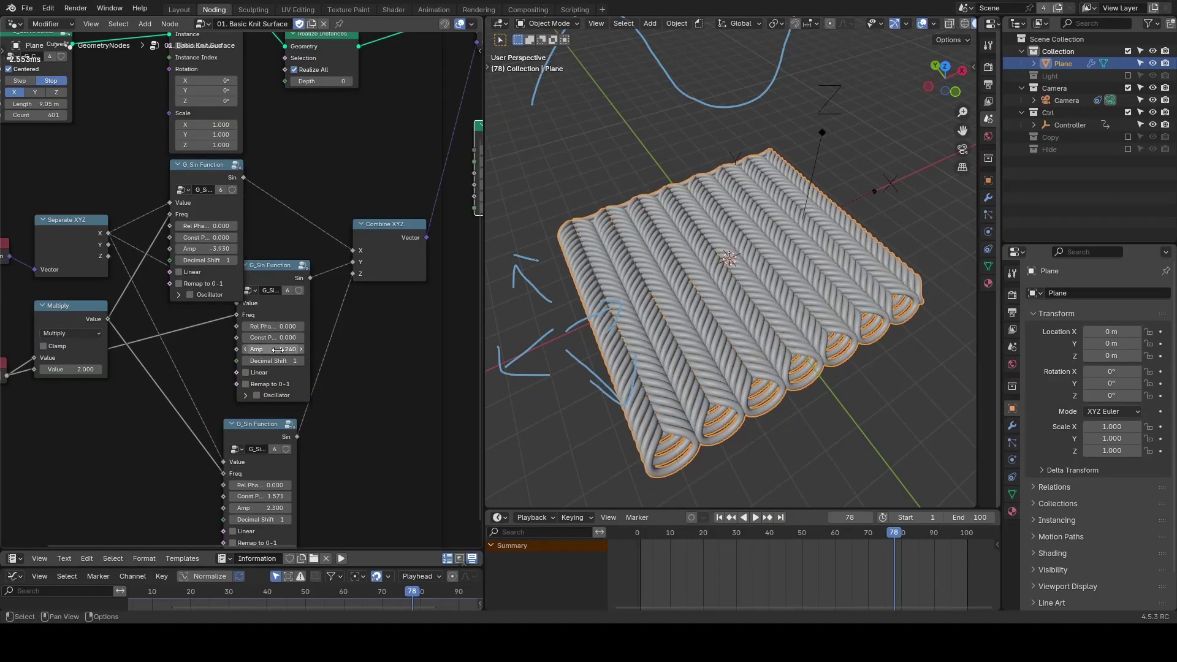
{"action": "middle_click_drag", "start_coordinate": [277, 487], "coordinate": [352, 452]}
{"action": "left_click_drag", "start_coordinate": [349, 473], "coordinate": [354, 473]}
Step: Set the frequency Value node to 5.370 and lengthen the X-axis G_Curve Linear to about 9.7 m
{"action": "middle_click_drag", "start_coordinate": [175, 191], "coordinate": [216, 314]}
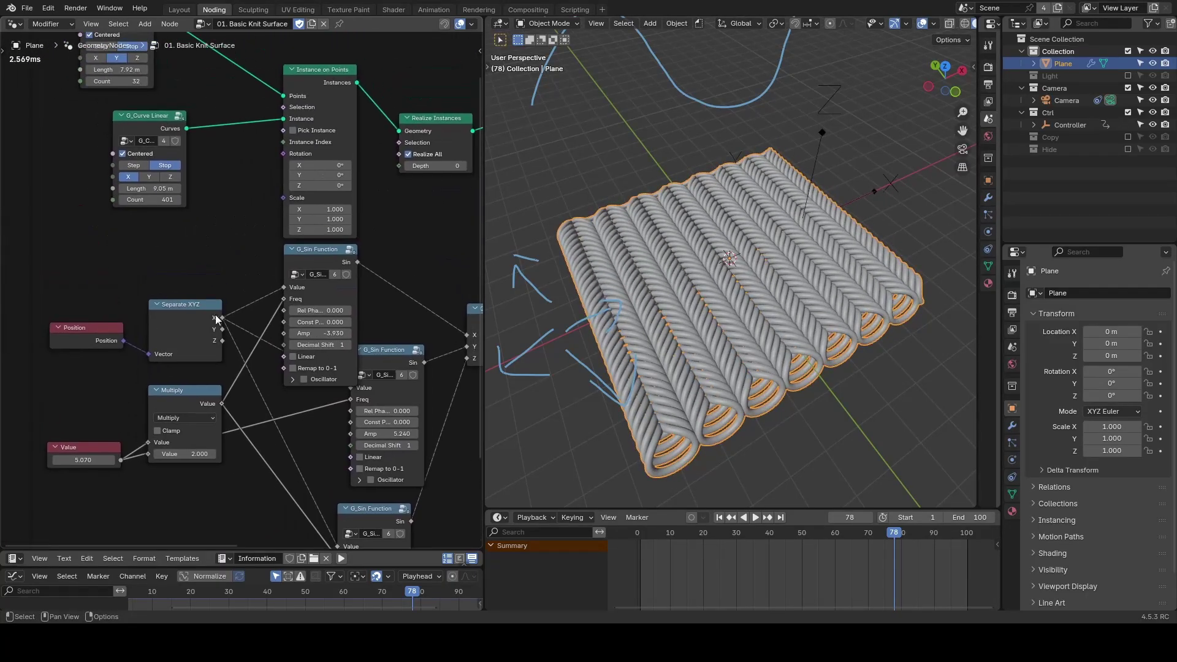
{"action": "mouse_move", "coordinate": [82, 460]}
{"action": "left_mouse_down"}
{"action": "mouse_move", "coordinate": [107, 460]}
{"action": "mouse_move", "coordinate": [89, 460]}
{"action": "left_mouse_up"}
{"action": "mouse_move", "coordinate": [147, 189]}
{"action": "left_mouse_down"}
{"action": "mouse_move", "coordinate": [129, 188]}
{"action": "mouse_move", "coordinate": [160, 189]}
{"action": "left_mouse_up"}
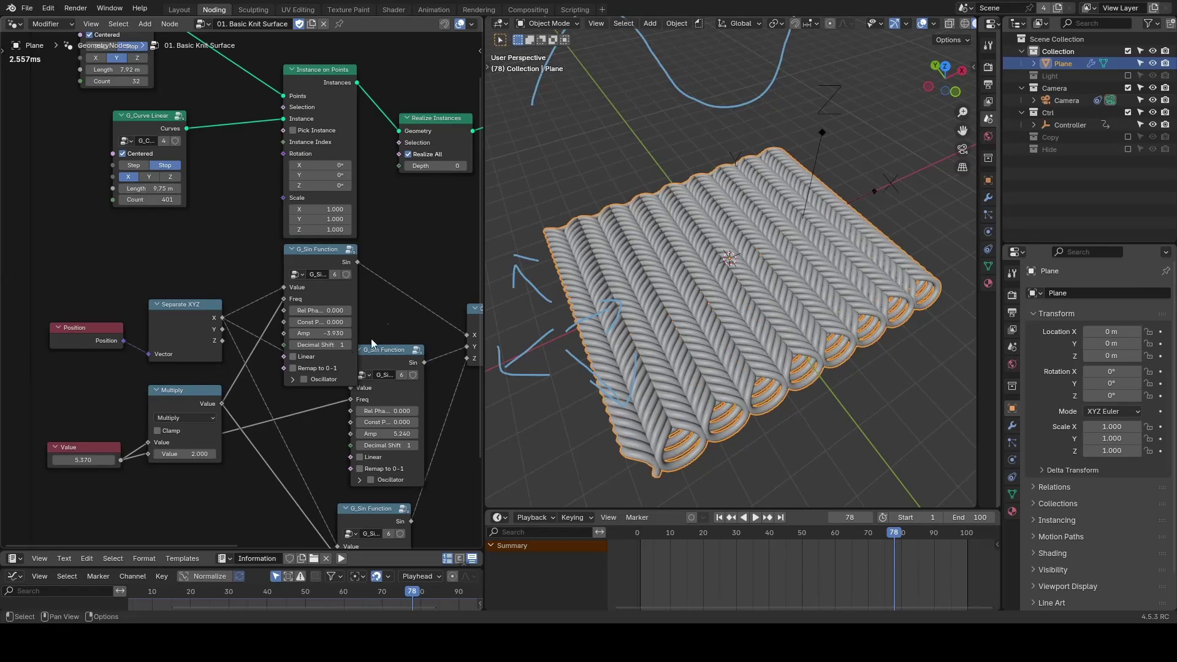
Step: Delete the unused G_Knit Surface node group
{"action": "middle_click_drag", "start_coordinate": [388, 315], "coordinate": [292, 304]}
{"action": "scroll", "coordinate": [292, 304], "scroll_direction": "down", "scroll_amount": 2}
{"action": "middle_click_drag", "start_coordinate": [348, 270], "coordinate": [302, 261]}
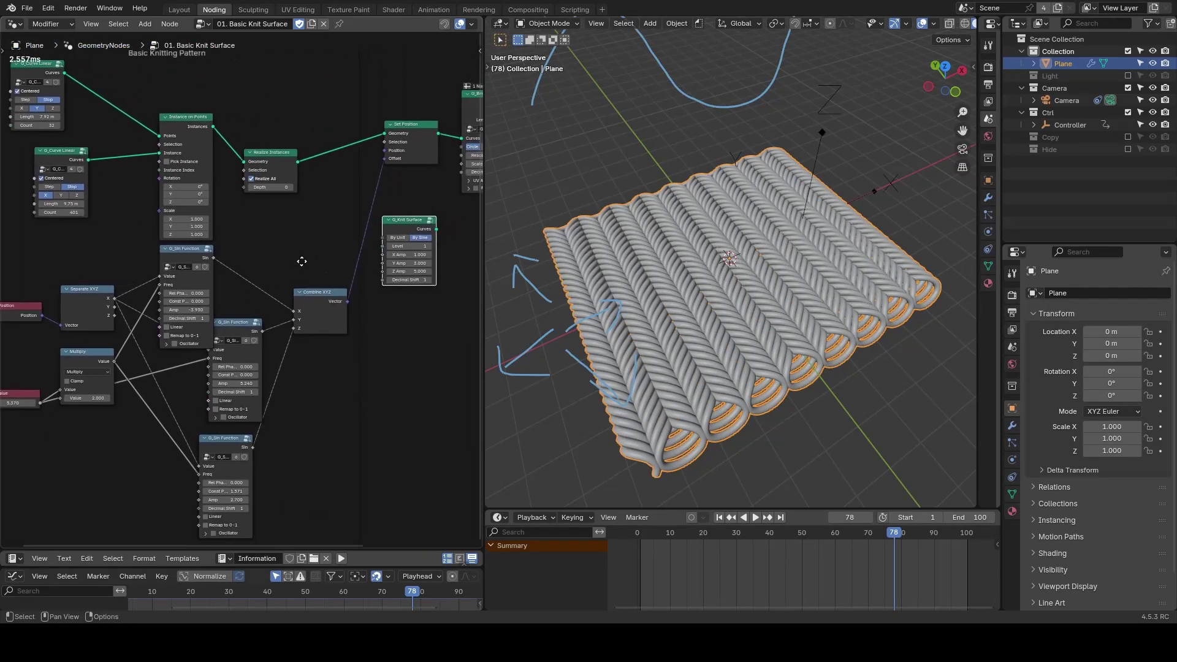
{"action": "key", "text": "x"}
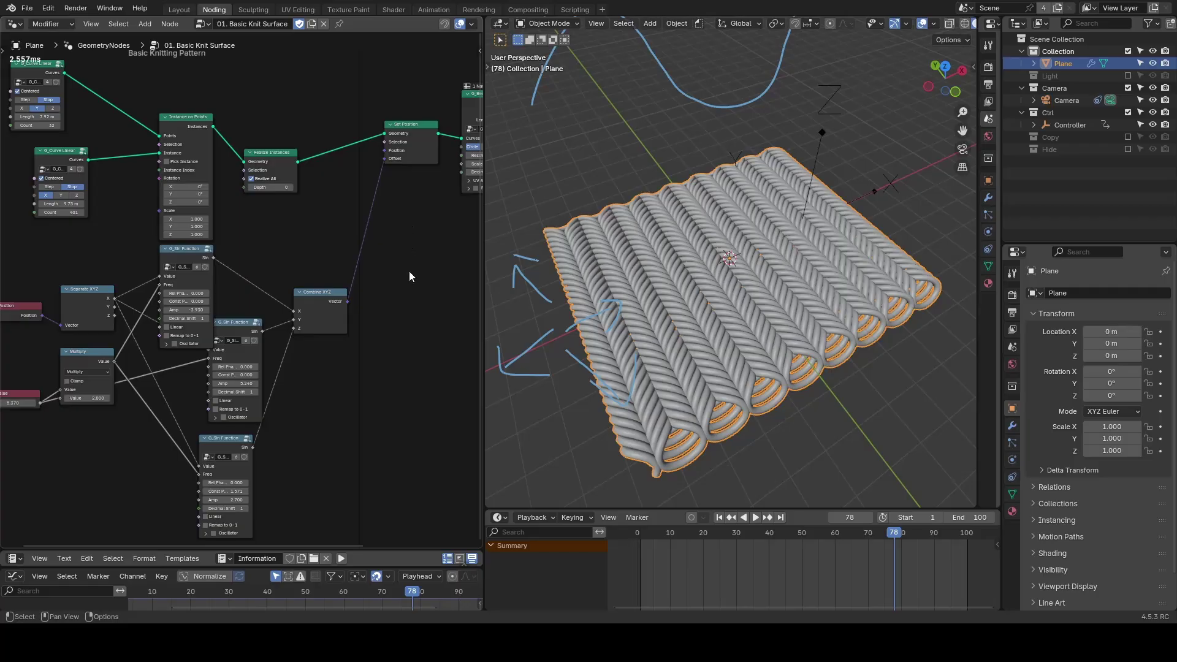
Step: Preview the Realize Instances output with a Viewer node and erase the annotated arrows beside the curves
{"action": "middle_click_drag", "start_coordinate": [387, 221], "coordinate": [369, 214]}
{"action": "left_click", "coordinate": [264, 153], "text": "ctrl+shift"}
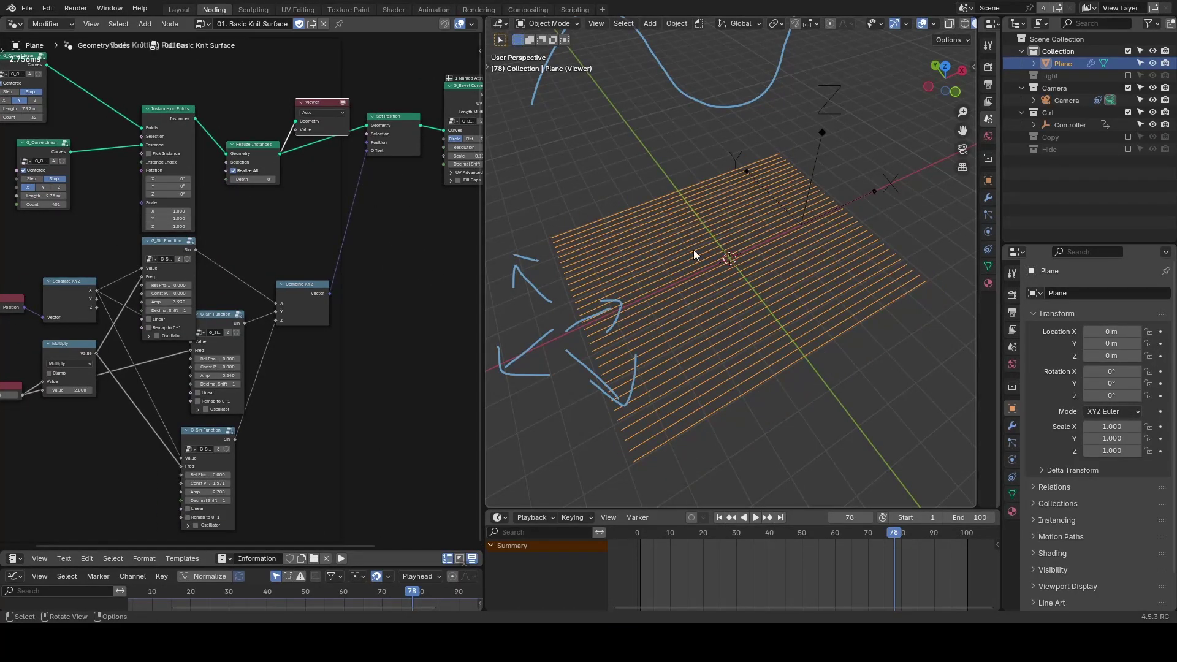
{"action": "key", "text": "d"}
{"action": "mouse_move", "coordinate": [613, 240]}
{"action": "right_mouse_down"}
{"action": "mouse_move", "coordinate": [638, 270]}
{"action": "mouse_move", "coordinate": [534, 398]}
{"action": "mouse_move", "coordinate": [624, 402]}
{"action": "right_mouse_up"}
{"action": "key", "text": "Escape"}
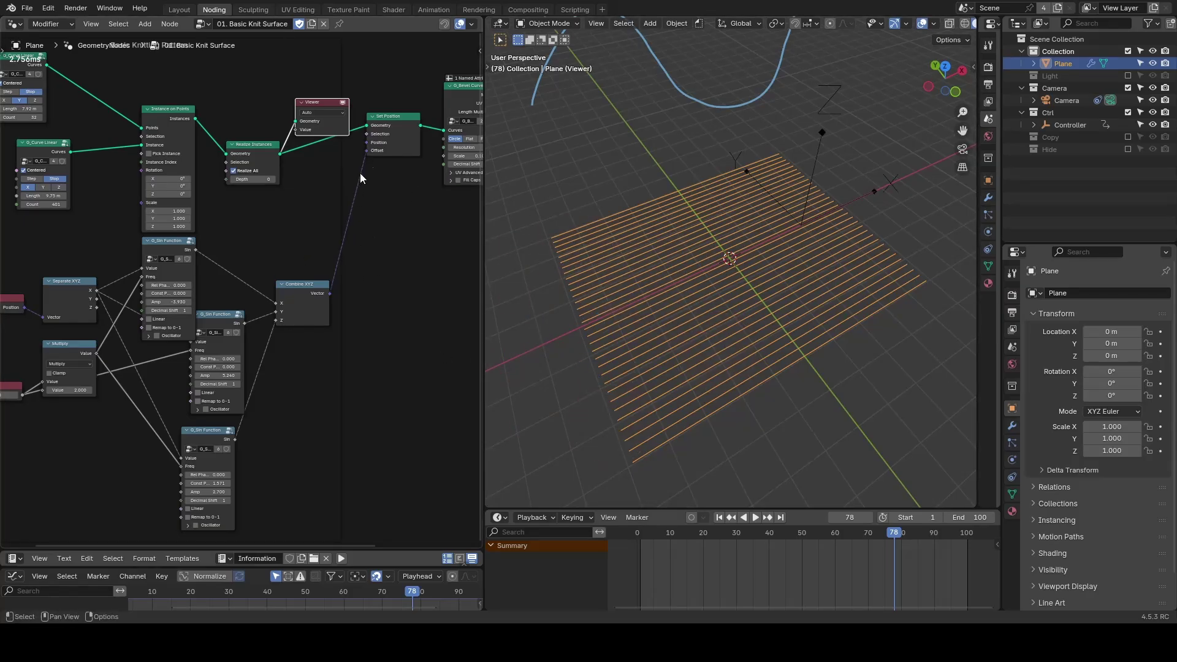
Step: Preview the Set Position output in the viewport and remove the Viewer node
{"action": "left_click", "coordinate": [397, 123], "text": "ctrl+shift"}
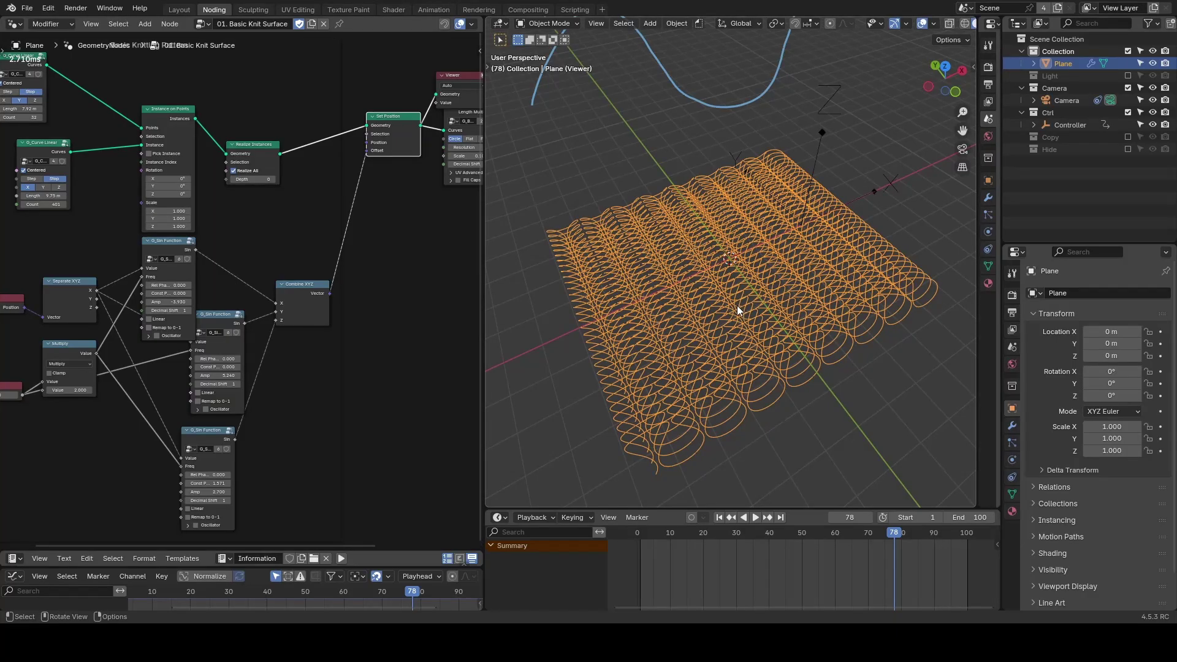
{"action": "middle_click_drag", "start_coordinate": [456, 122], "coordinate": [421, 134]}
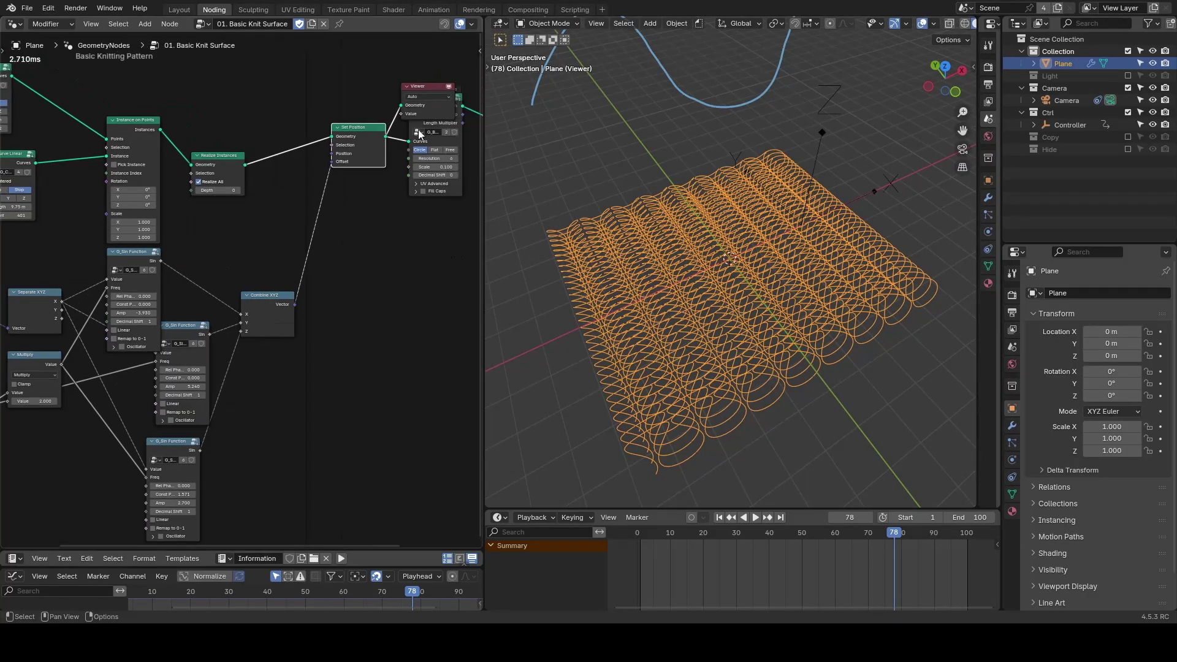
{"action": "left_click", "coordinate": [413, 87]}
{"action": "key", "text": "x"}
Step: Insert a vector Scale node between Combine XYZ and Set Position's Offset, with its Scale set to 0
{"action": "left_click_drag", "start_coordinate": [295, 304], "coordinate": [334, 297]}
{"action": "type", "text": "scl"}
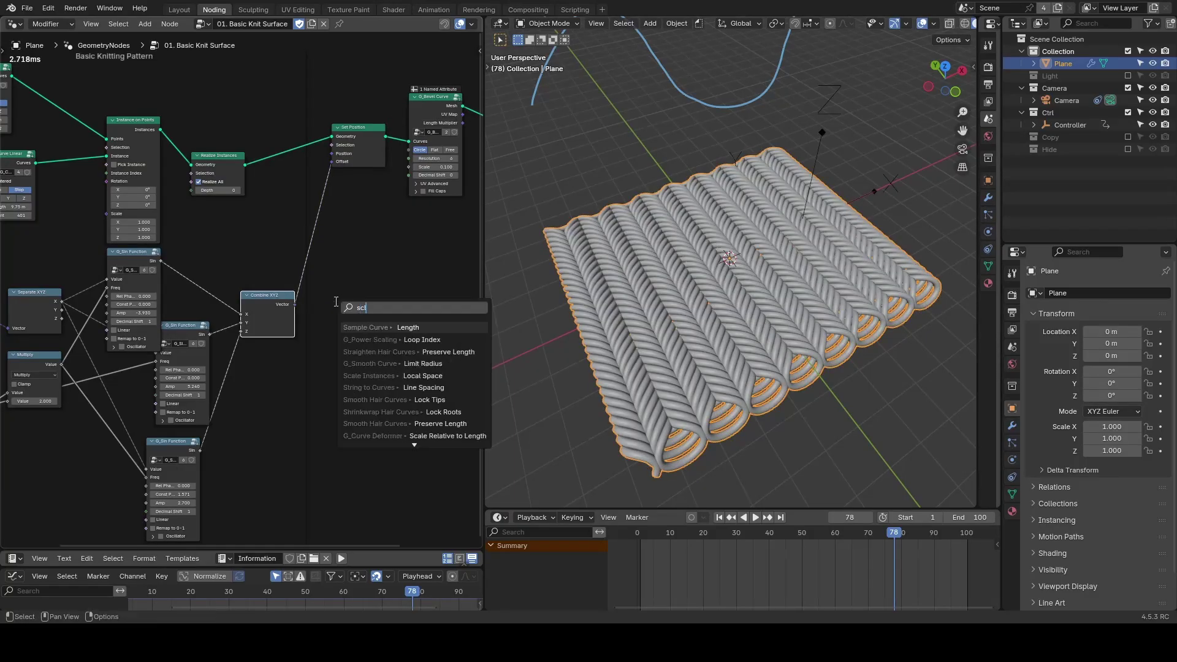
{"action": "key", "text": "BackSpace"}
{"action": "key", "text": "Return"}
{"action": "left_click", "coordinate": [314, 238]}
{"action": "left_click", "coordinate": [289, 266]}
{"action": "type", "text": "0"}
{"action": "key", "text": "Return"}
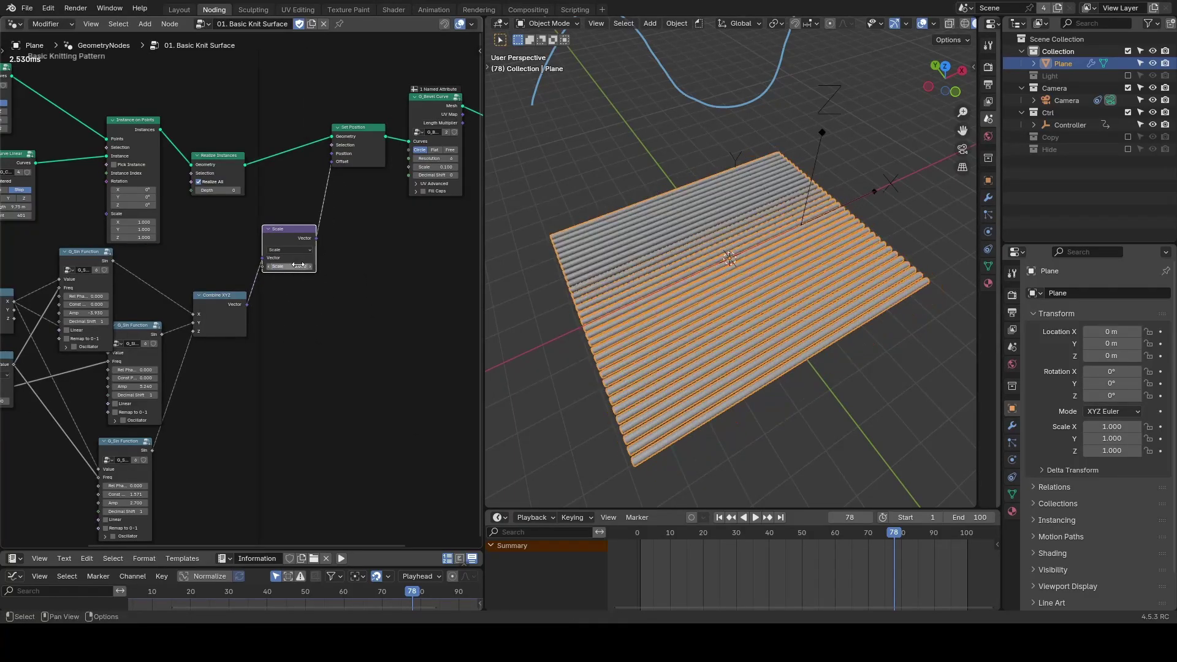
Step: Raise the vector Scale node's Scale, and remove the node while keeping Combine XYZ linked to Set Position's Offset
{"action": "left_click_drag", "start_coordinate": [288, 266], "coordinate": [350, 266]}
{"action": "scroll", "coordinate": [299, 242], "scroll_direction": "up", "scroll_amount": 2}
{"action": "key", "text": "ctrl+x"}
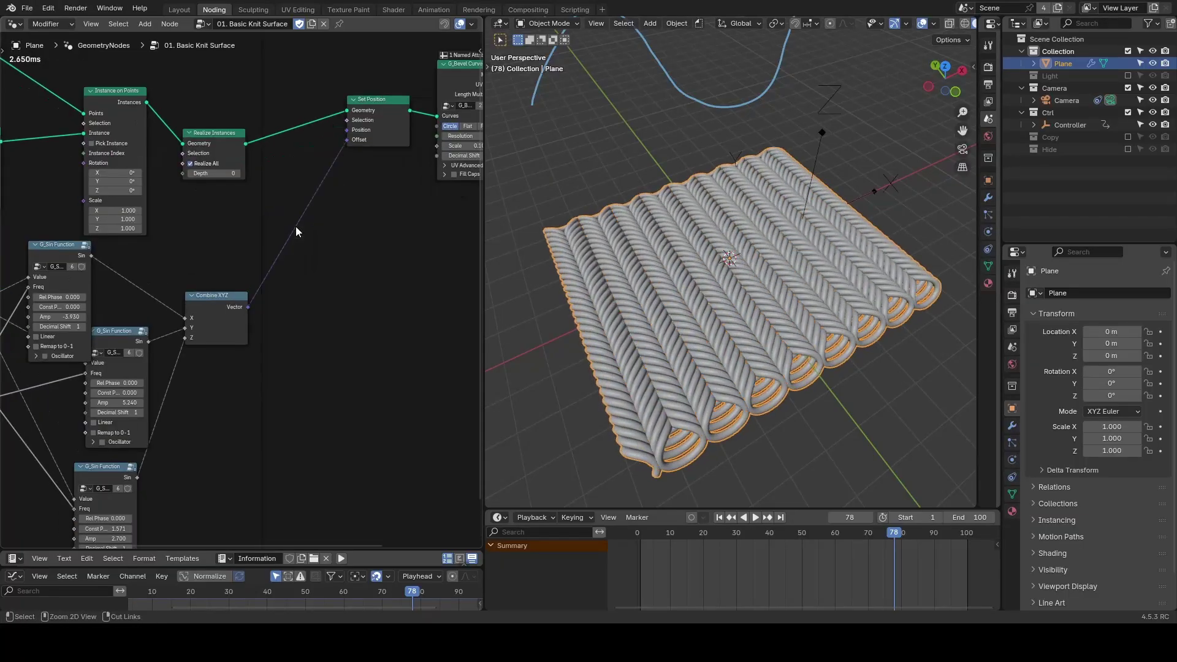
Step: Insert a vector Mix node between Combine XYZ and Set Position's Offset, feed Combine XYZ into B, and set Factor to 1
{"action": "key", "text": "shift+a"}
{"action": "type", "text": "mix"}
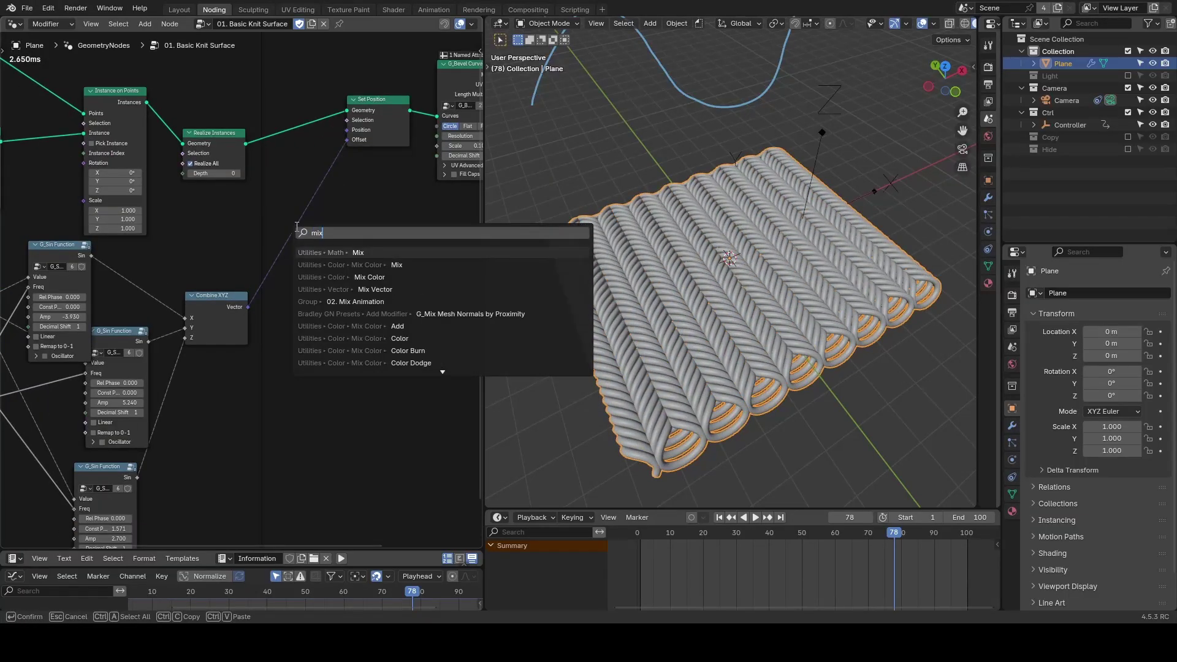
{"action": "type", "text": " ve"}
{"action": "key", "text": "Return"}
{"action": "left_click", "coordinate": [289, 200]}
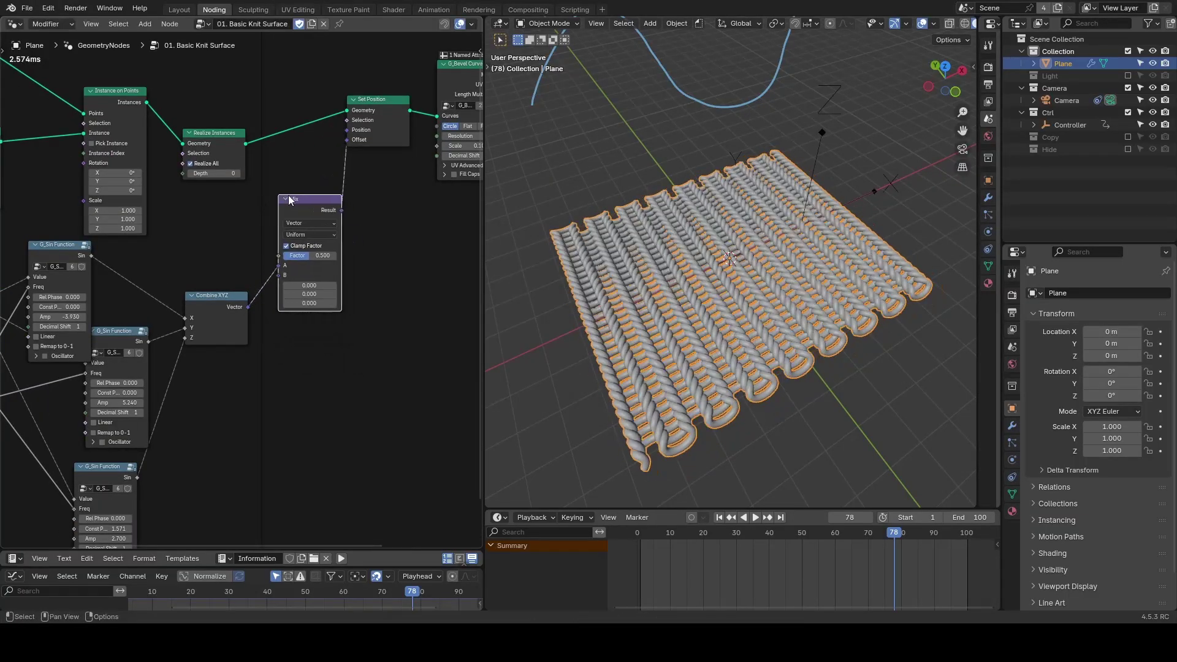
{"action": "left_click_drag", "start_coordinate": [290, 200], "coordinate": [278, 200]}
{"action": "left_click_drag", "start_coordinate": [267, 265], "coordinate": [268, 303]}
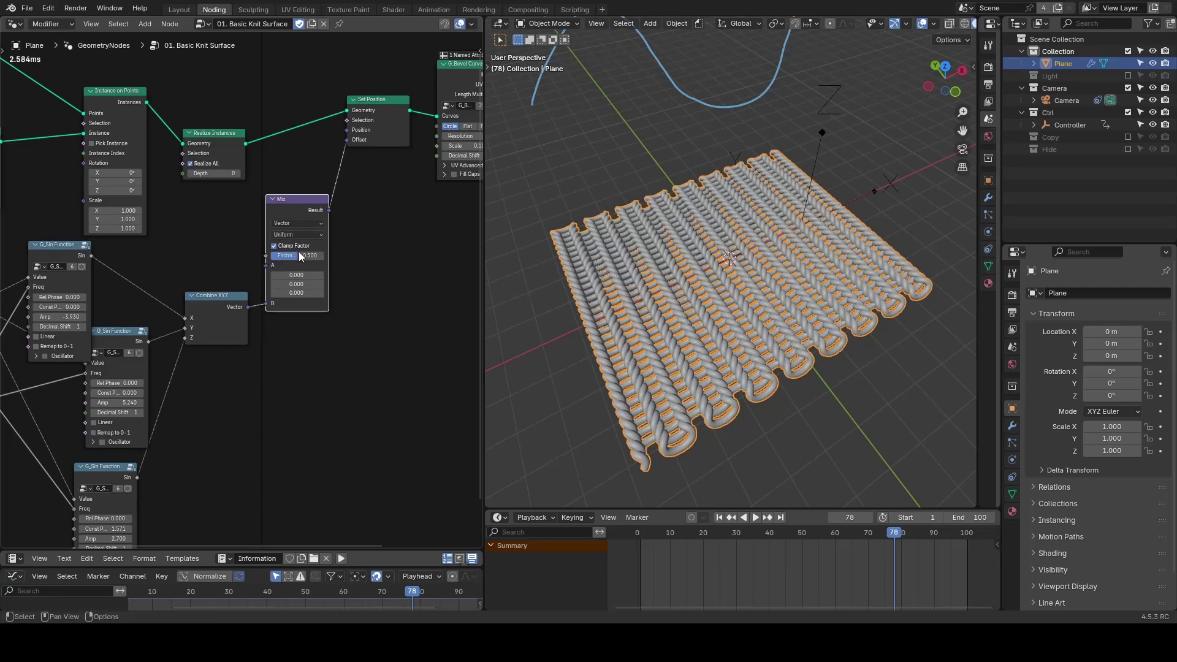
{"action": "left_click_drag", "start_coordinate": [301, 255], "coordinate": [325, 256]}
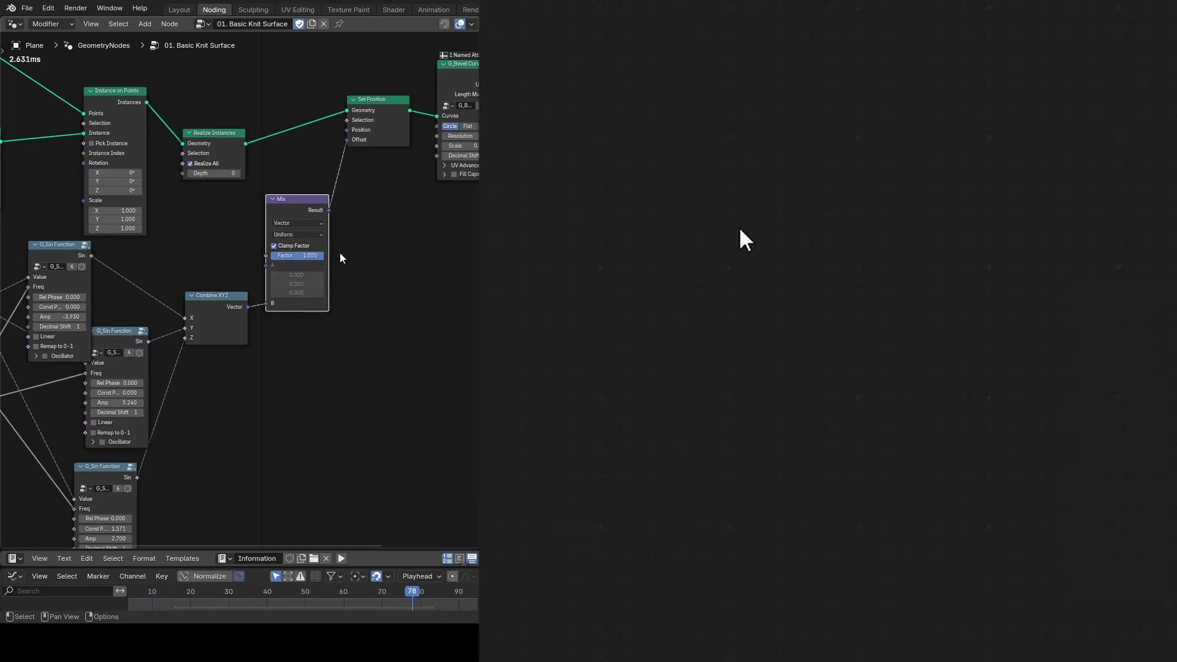
{"action": "type", "text": "mix"}
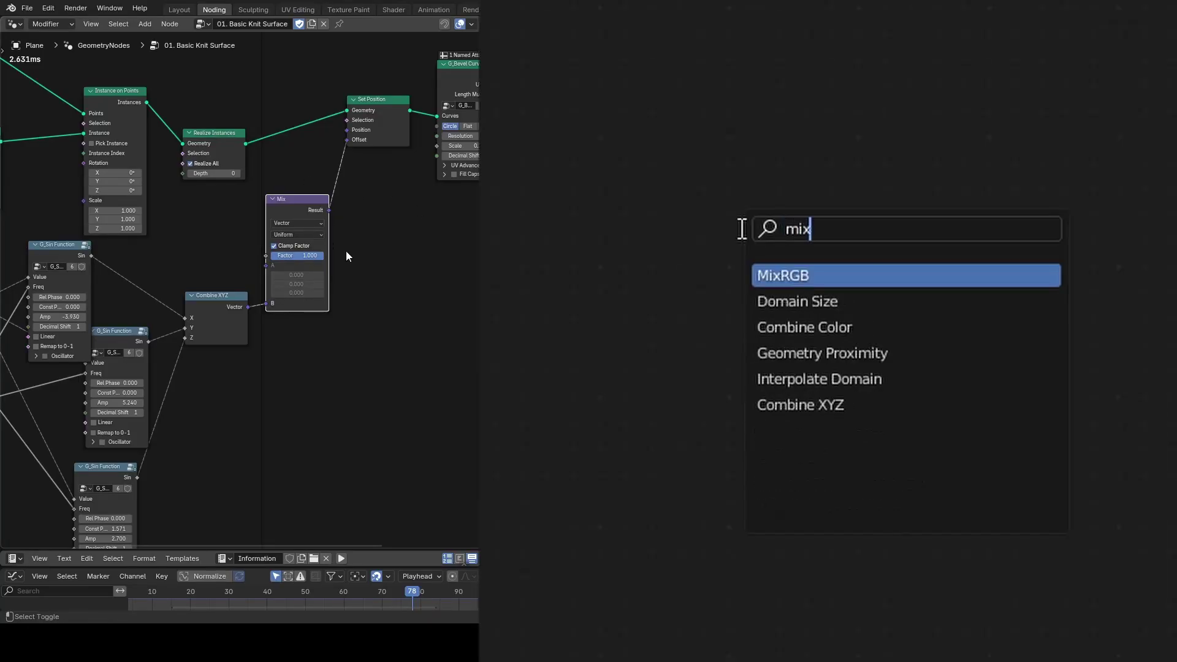
{"action": "key", "text": "Return"}
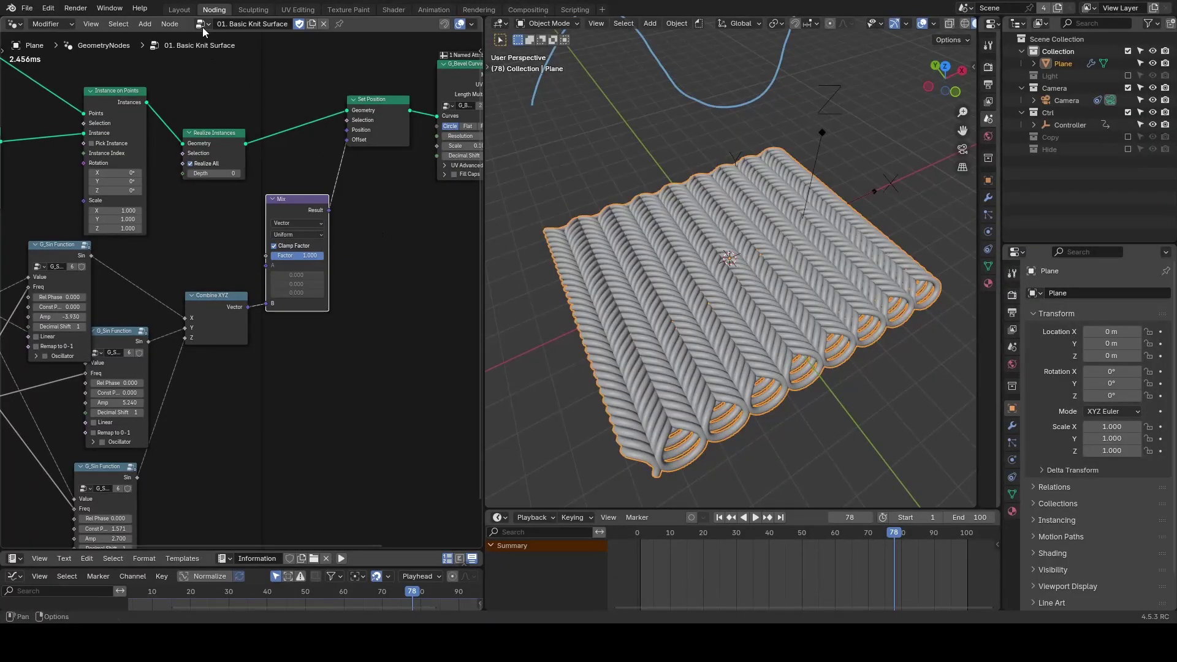
Step: Open the 02. Mix Animation node tree and preview its Realize Instances output with a Viewer node
{"action": "left_click", "coordinate": [202, 24]}
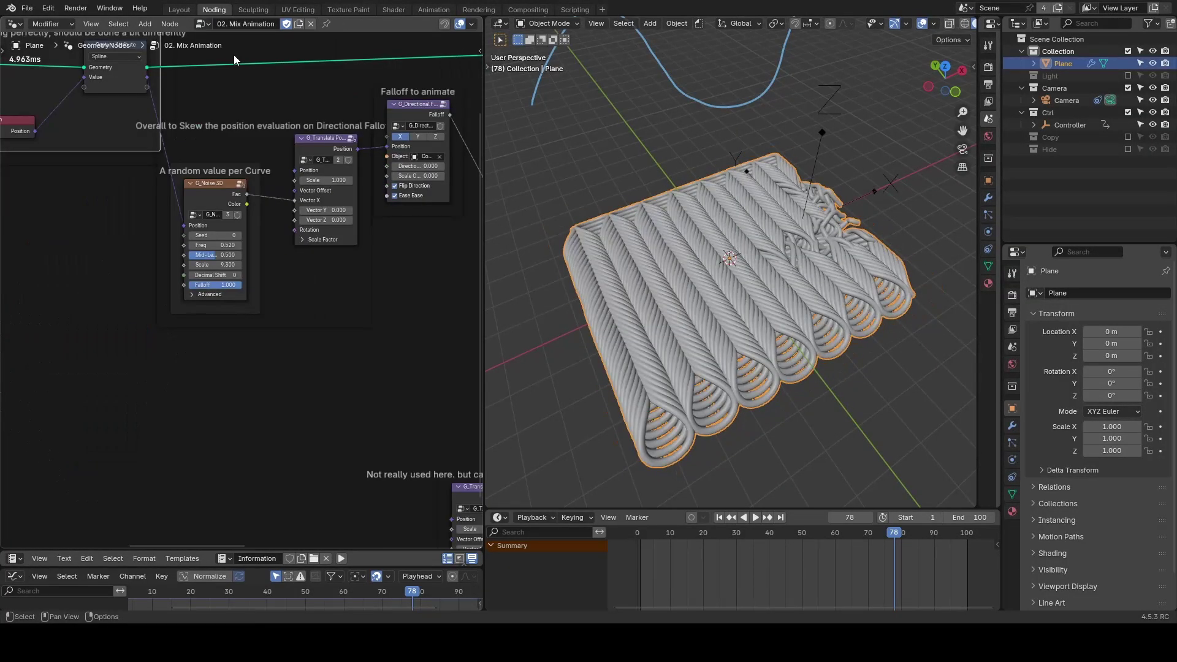
{"action": "scroll", "coordinate": [309, 128], "scroll_direction": "down", "scroll_amount": 3}
{"action": "middle_click_drag", "start_coordinate": [309, 128], "coordinate": [52, 180]}
{"action": "left_click_drag", "start_coordinate": [323, 65], "coordinate": [82, 470]}
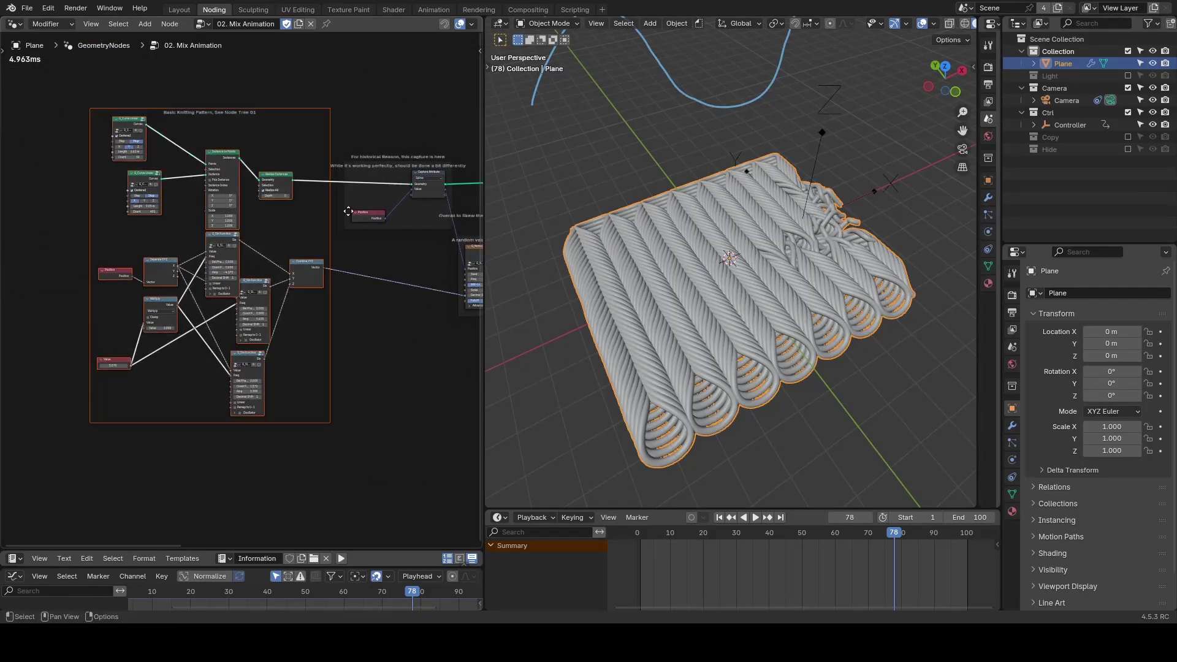
{"action": "left_click", "coordinate": [293, 187], "text": "ctrl+shift"}
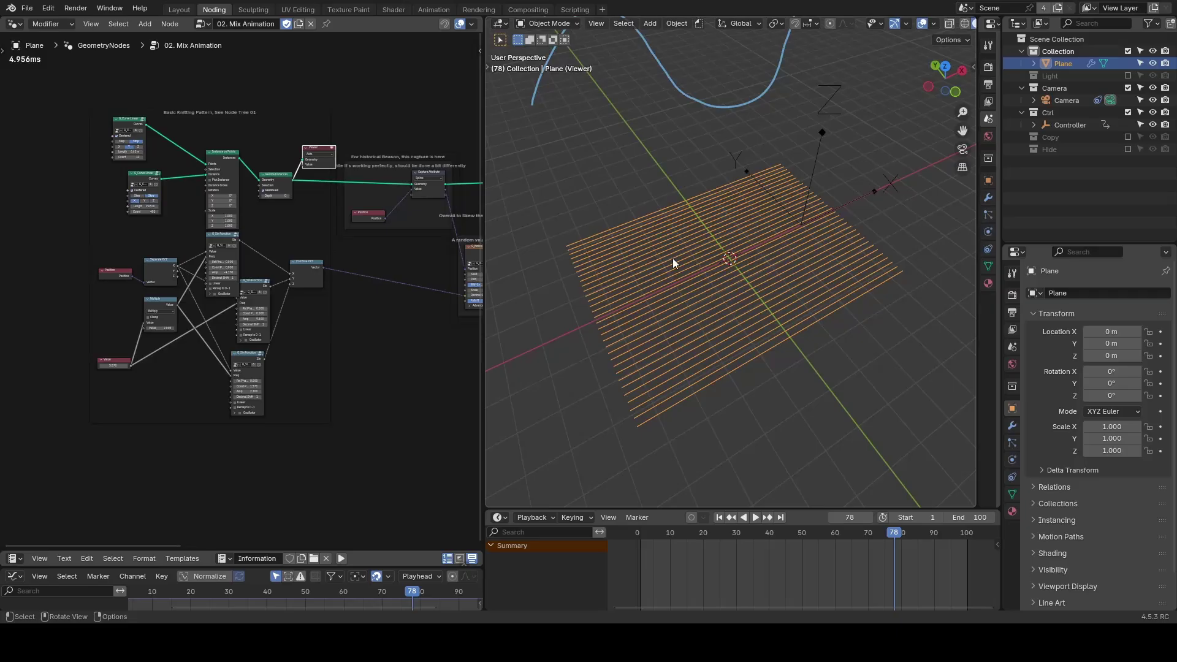
{"action": "scroll", "coordinate": [331, 287], "scroll_direction": "up", "scroll_amount": 3}
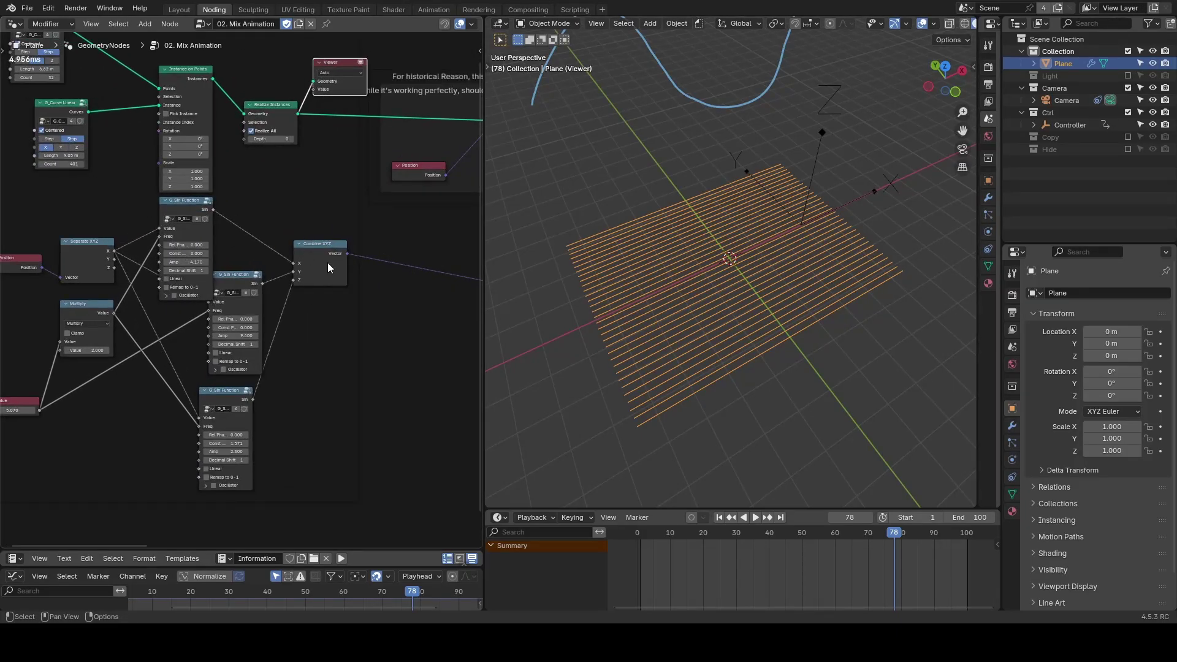
Step: Preview the Set Position output in the viewport and delete the Viewer node
{"action": "scroll", "coordinate": [373, 294], "scroll_direction": "down", "scroll_amount": 10}
{"action": "mouse_move", "coordinate": [414, 244]}
{"action": "middle_mouse_down"}
{"action": "mouse_move", "coordinate": [124, 234]}
{"action": "mouse_move", "coordinate": [427, 236]}
{"action": "middle_mouse_up"}
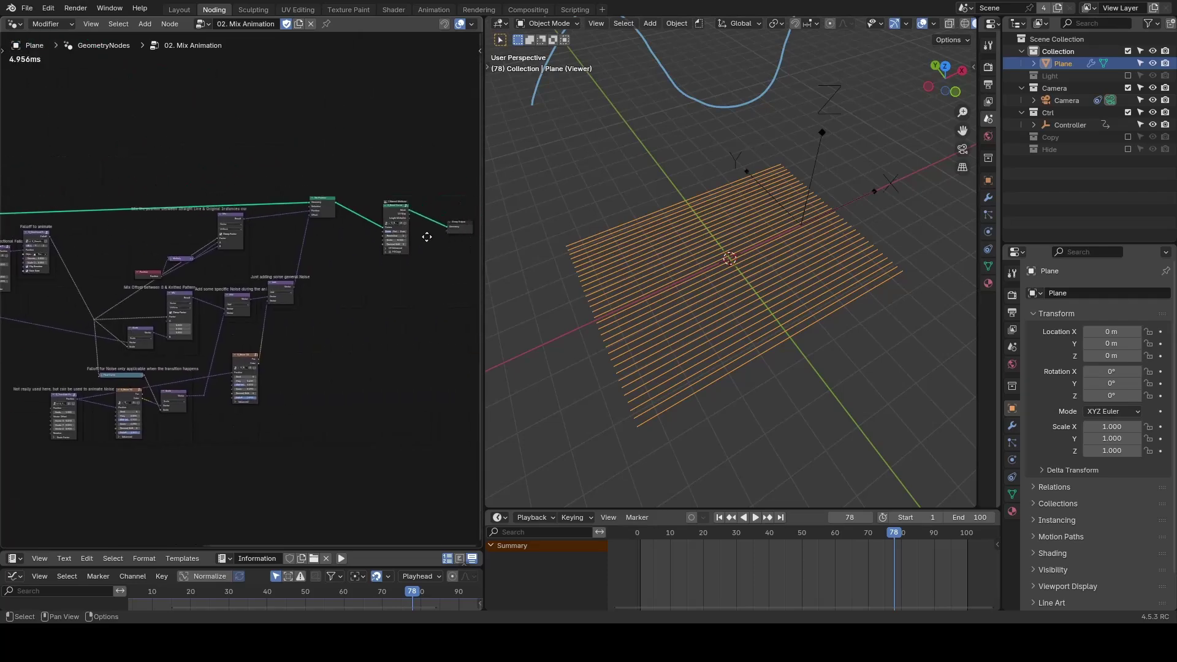
{"action": "scroll", "coordinate": [427, 237], "scroll_direction": "up", "scroll_amount": 3}
{"action": "left_click", "coordinate": [305, 229], "text": "ctrl+shift"}
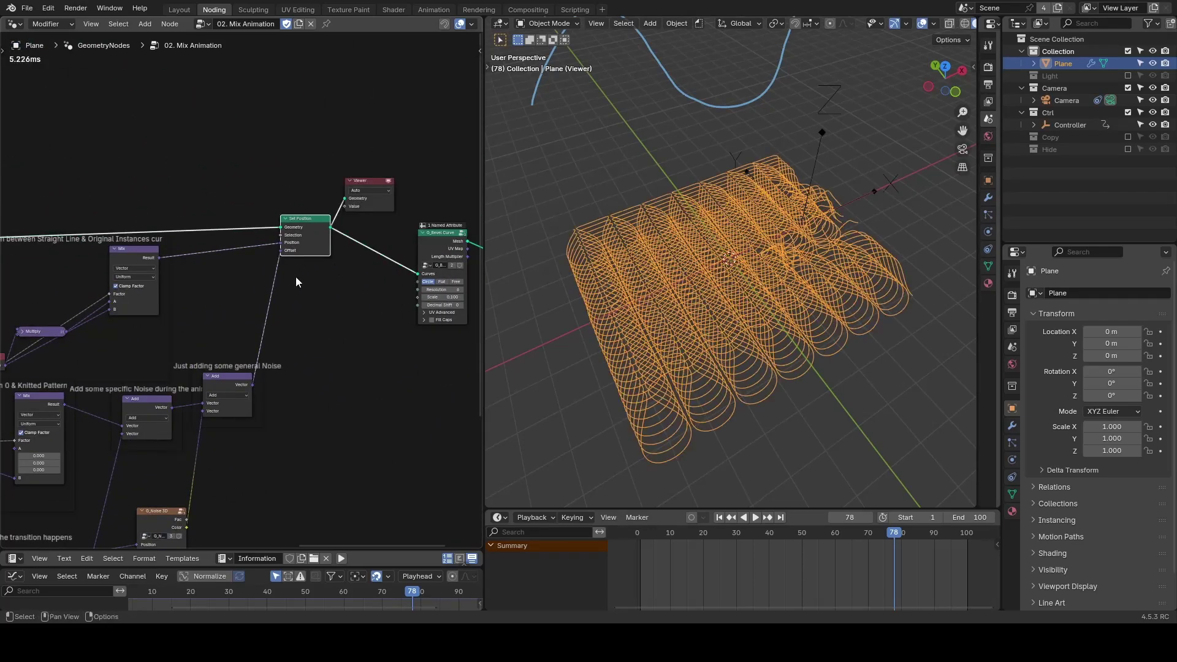
{"action": "scroll", "coordinate": [296, 277], "scroll_direction": "up", "scroll_amount": 1}
{"action": "middle_click_drag", "start_coordinate": [296, 277], "coordinate": [382, 244]}
{"action": "left_click", "coordinate": [458, 138]}
{"action": "key", "text": "x"}
Step: Mute the links into Set Position's Offset and the position Mix node's Factor, adding a raised reroute to the factor link
{"action": "middle_click_drag", "start_coordinate": [331, 277], "coordinate": [421, 226]}
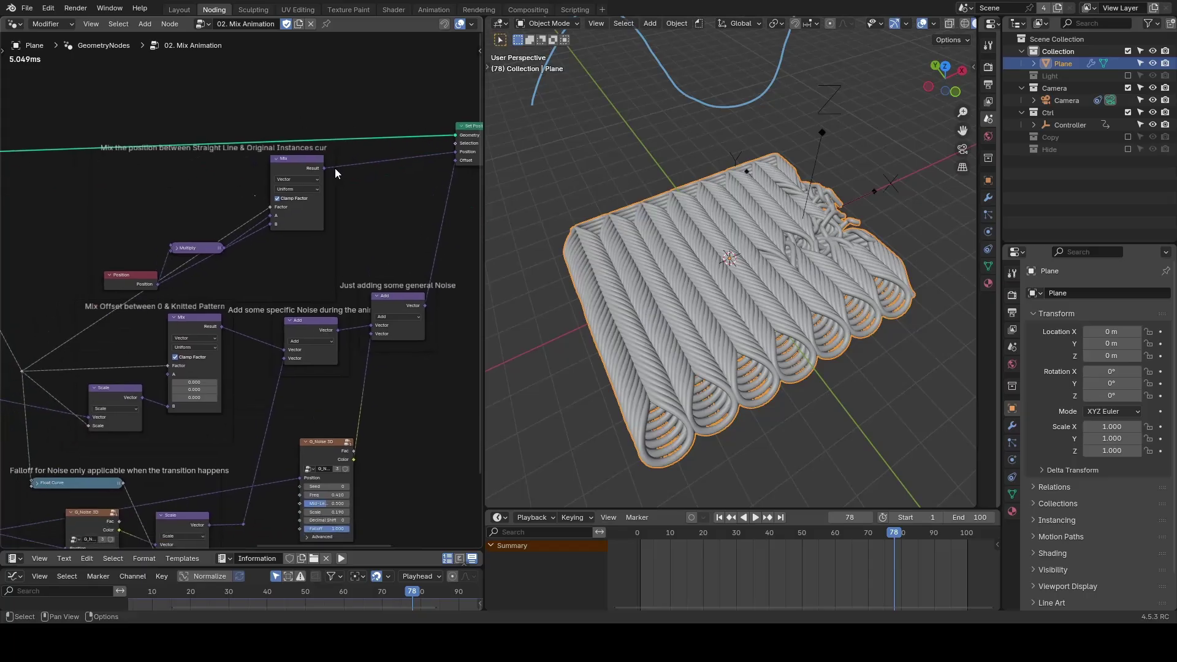
{"action": "right_click_drag", "start_coordinate": [428, 193], "coordinate": [468, 206], "text": "ctrl+alt"}
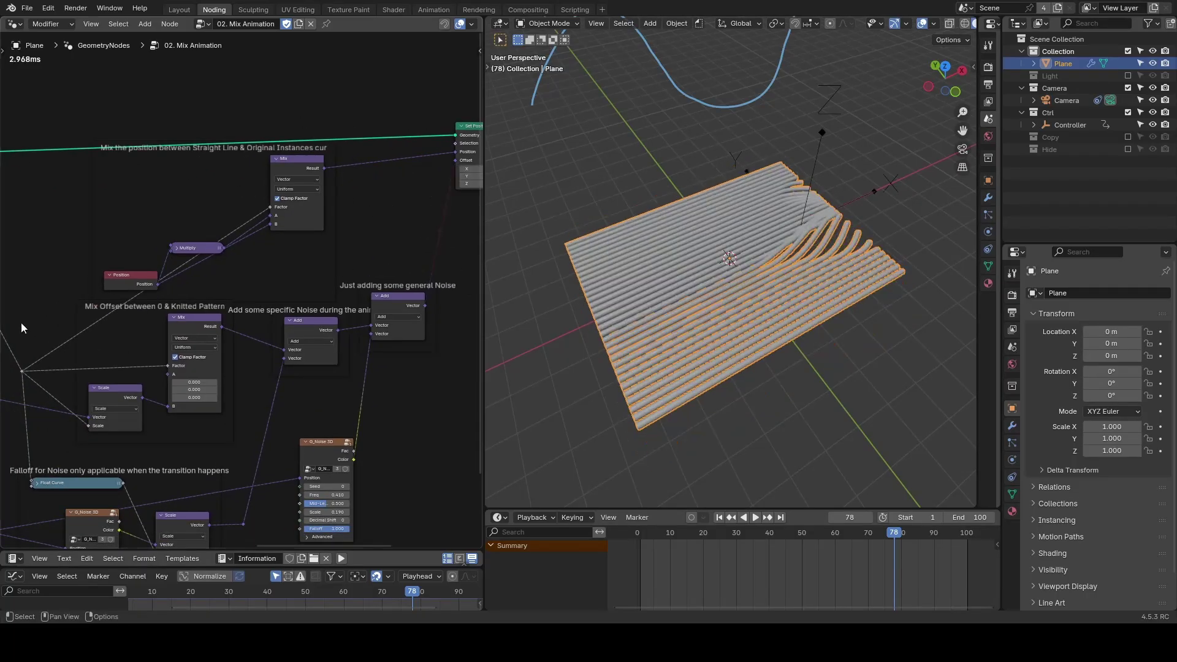
{"action": "right_click_drag", "start_coordinate": [54, 328], "coordinate": [70, 361], "text": "ctrl+alt"}
{"action": "left_click_drag", "start_coordinate": [294, 169], "coordinate": [302, 193]}
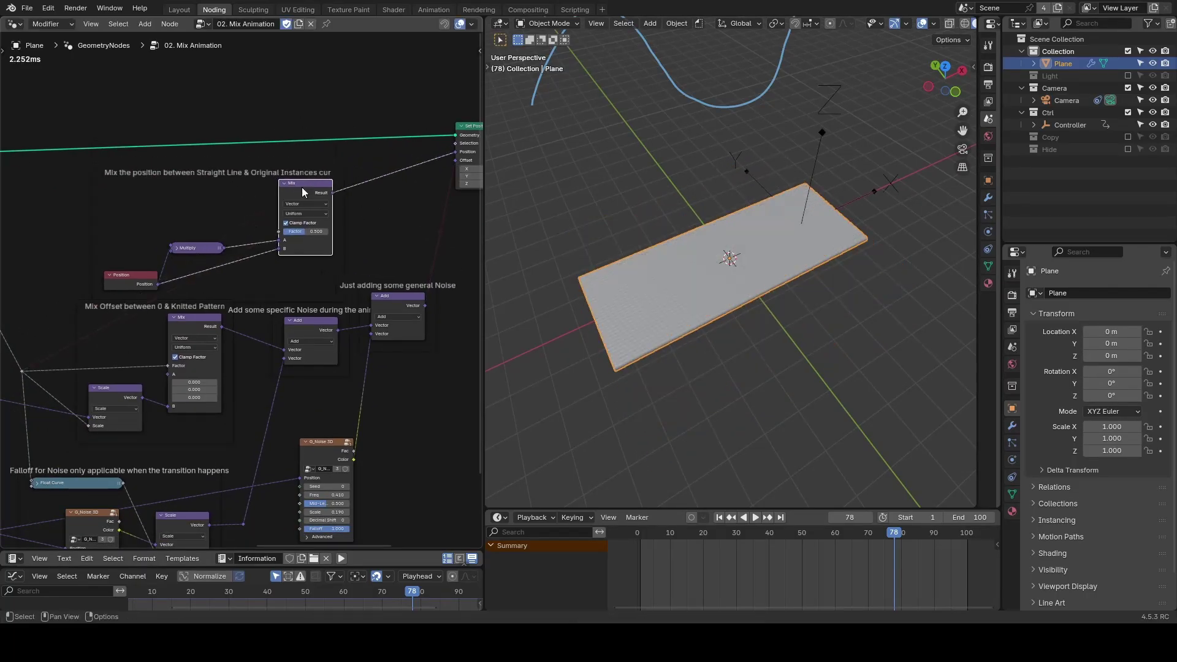
{"action": "right_click_drag", "start_coordinate": [50, 336], "coordinate": [62, 353], "text": "shift"}
{"action": "key", "text": "g"}
{"action": "left_click", "coordinate": [60, 221]}
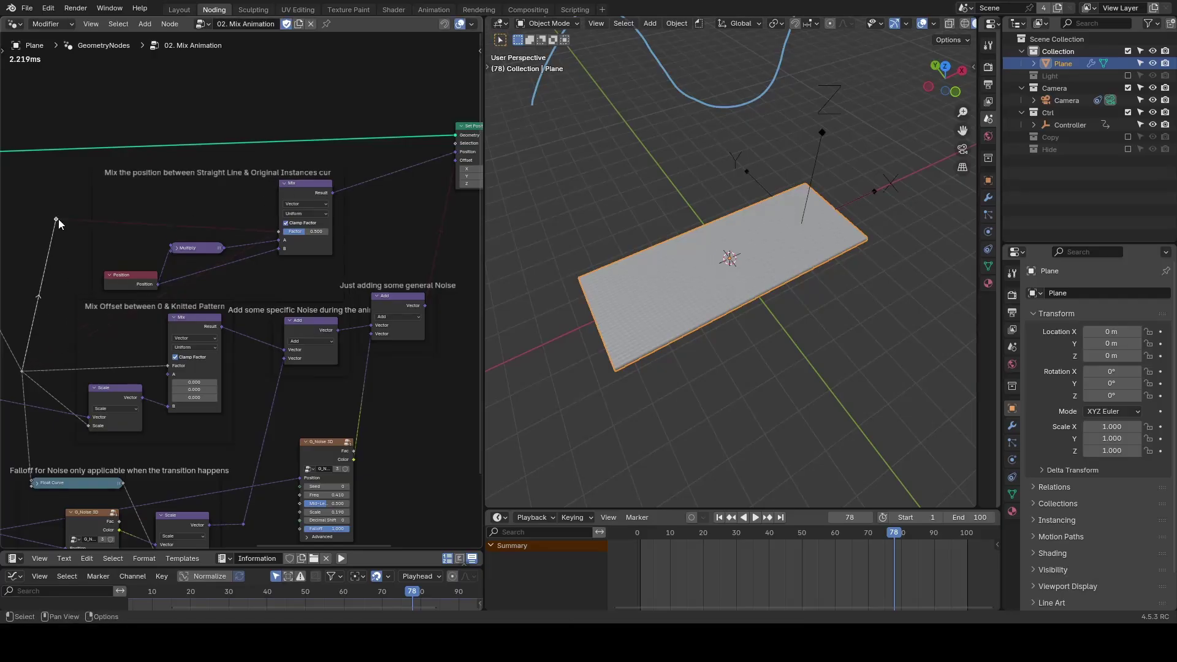
Step: Expand and reposition the Multiply node beside Position, and set the position Mix node's Factor to 1
{"action": "scroll", "coordinate": [223, 261], "scroll_direction": "up", "scroll_amount": 2}
{"action": "scroll", "coordinate": [223, 260], "scroll_direction": "up", "scroll_amount": 1}
{"action": "left_click", "coordinate": [211, 247]}
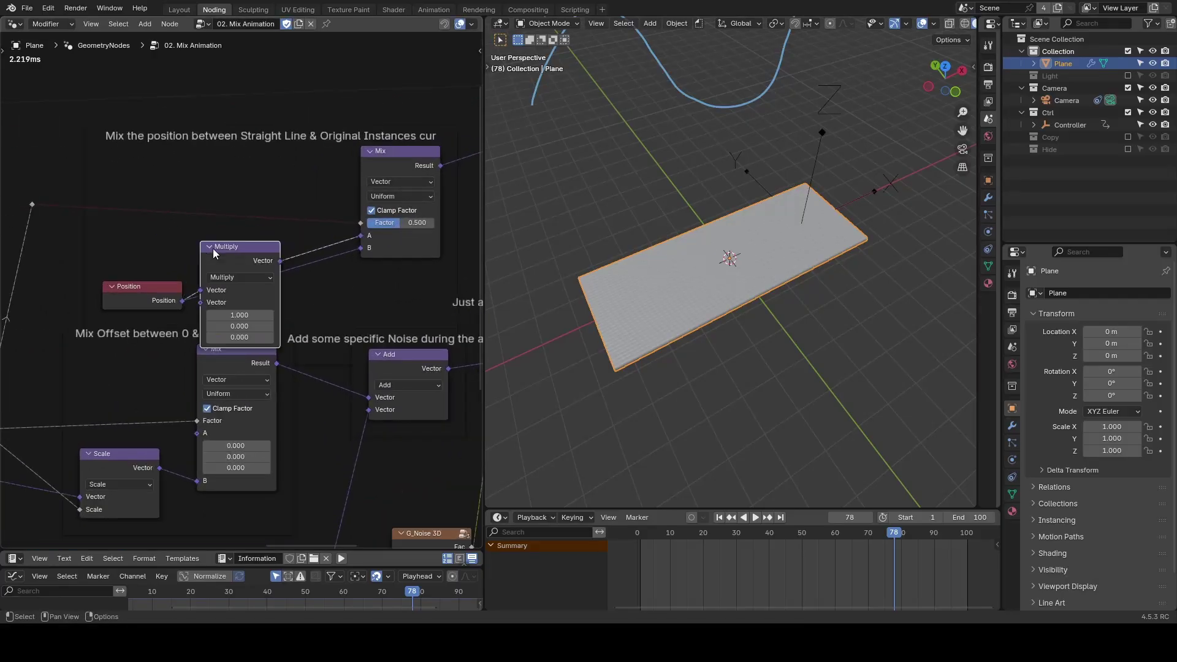
{"action": "left_click_drag", "start_coordinate": [244, 252], "coordinate": [257, 216]}
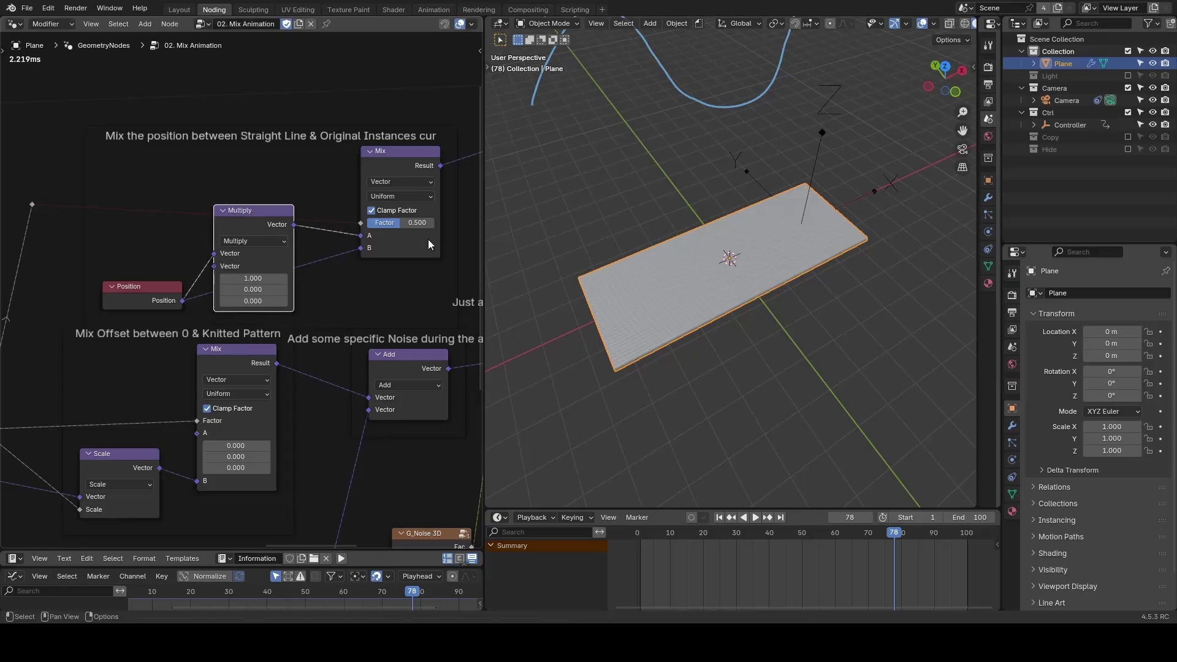
{"action": "left_click_drag", "start_coordinate": [388, 223], "coordinate": [434, 222]}
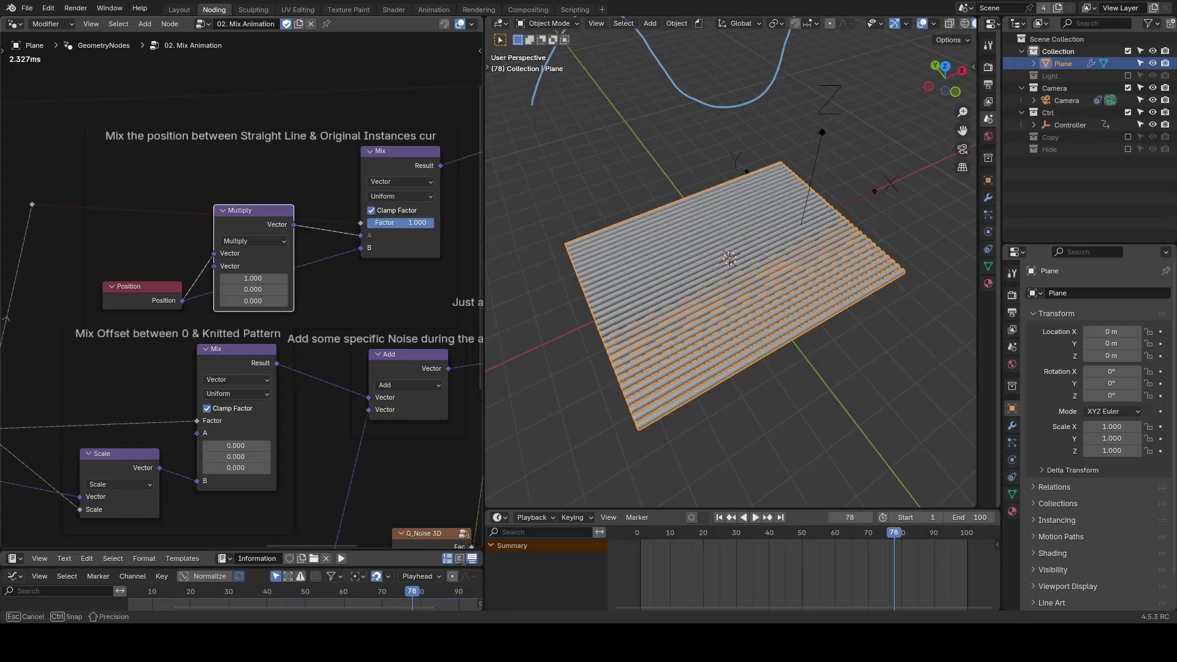
{"action": "left_click_drag", "start_coordinate": [434, 223], "coordinate": [434, 222]}
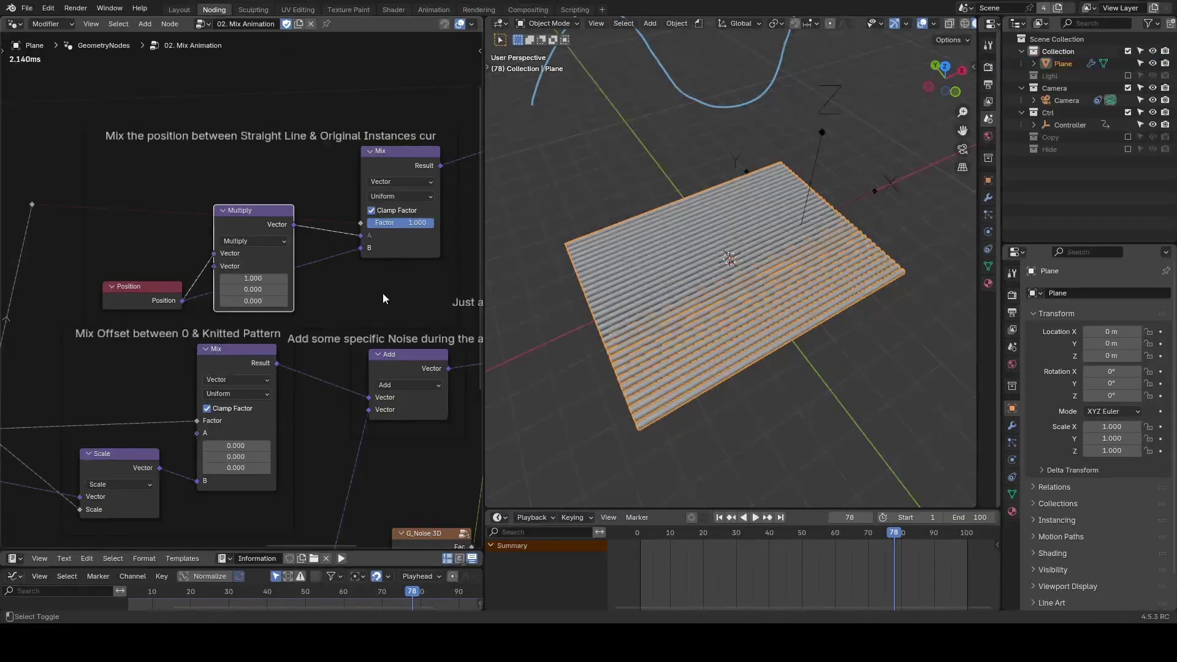
Step: Unmute the link into Set Position's Offset and mute the two Add nodes that contribute noise
{"action": "middle_click_drag", "start_coordinate": [330, 375], "coordinate": [390, 276]}
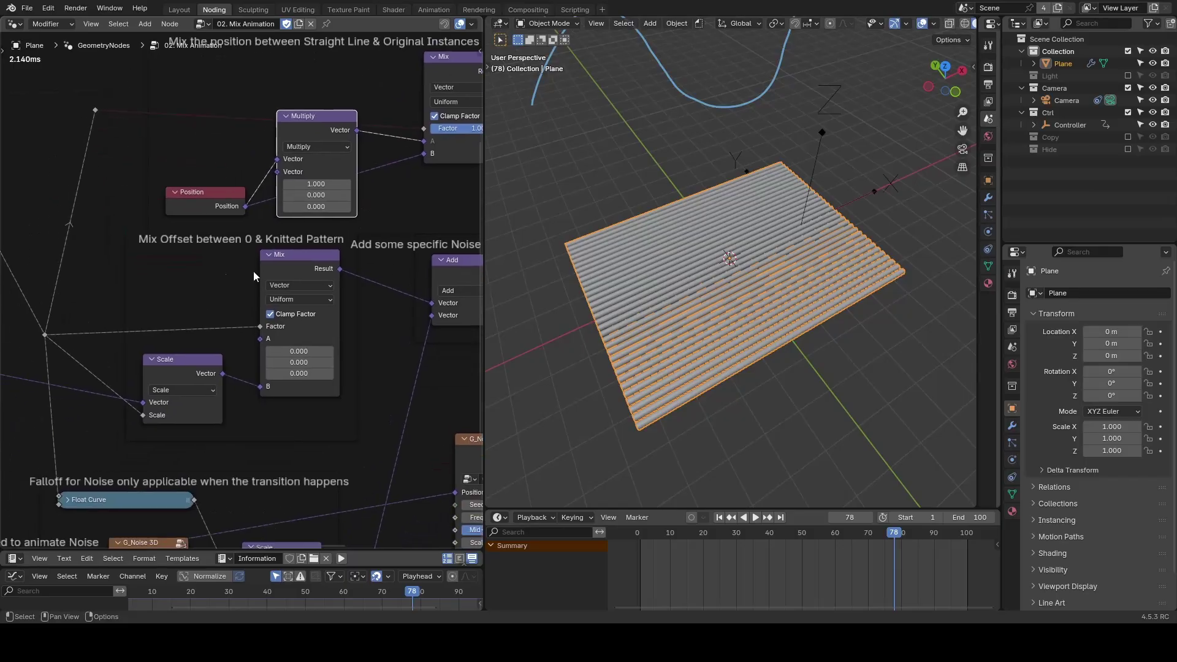
{"action": "left_click_drag", "start_coordinate": [225, 245], "coordinate": [228, 260]}
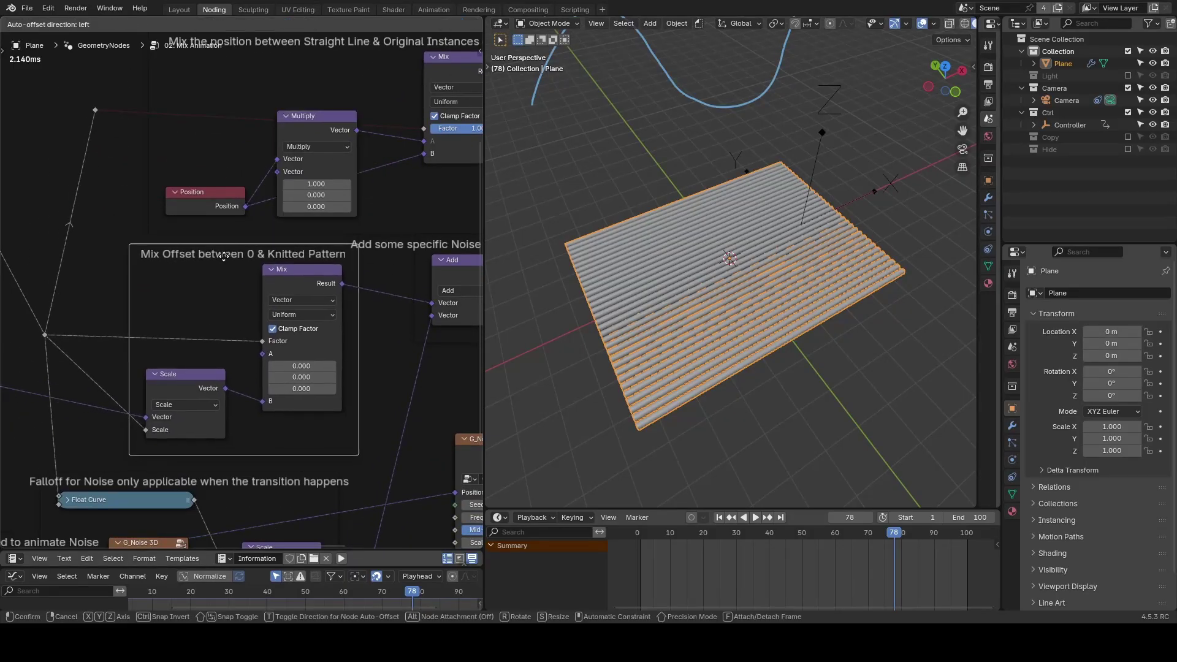
{"action": "scroll", "coordinate": [362, 346], "scroll_direction": "down", "scroll_amount": 4}
{"action": "middle_click_drag", "start_coordinate": [385, 347], "coordinate": [205, 333]}
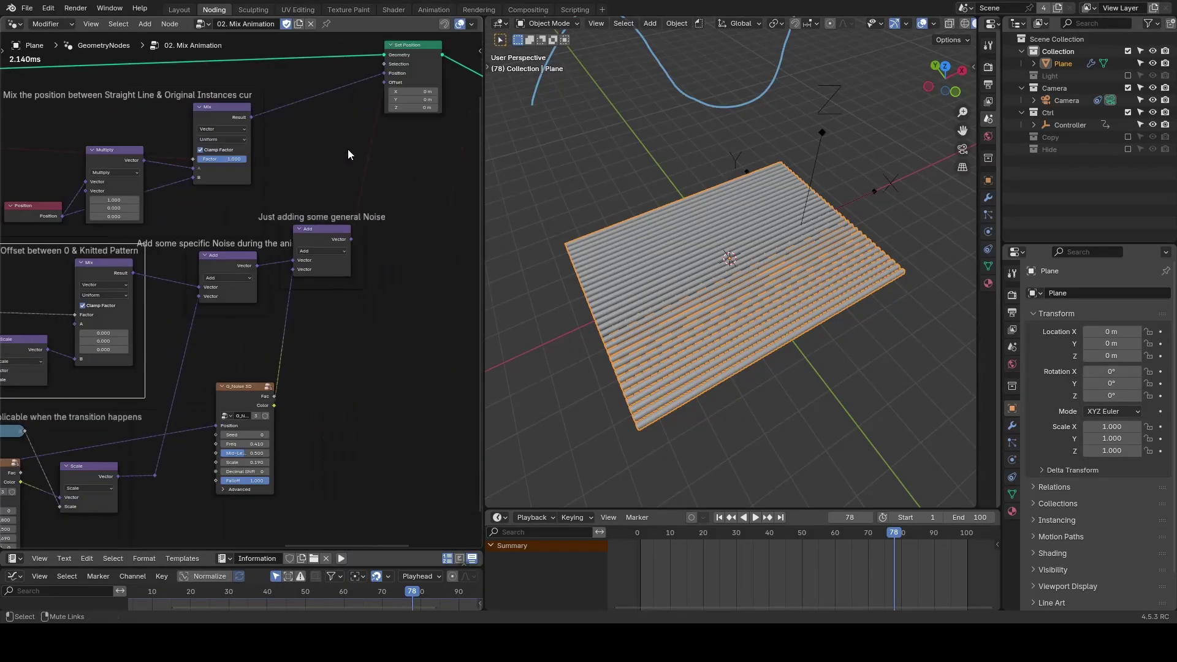
{"action": "right_click_drag", "start_coordinate": [347, 149], "coordinate": [396, 250], "text": "ctrl+alt"}
{"action": "left_click_drag", "start_coordinate": [390, 245], "coordinate": [210, 319]}
{"action": "key", "text": "m"}
Step: Mute the Factor link of the Mix node that blends 0 with the knitted pattern, and set its Factor to 1
{"action": "middle_click_drag", "start_coordinate": [193, 331], "coordinate": [394, 300]}
{"action": "scroll", "coordinate": [394, 300], "scroll_direction": "up", "scroll_amount": 5}
{"action": "right_click_drag", "start_coordinate": [251, 252], "coordinate": [250, 293], "text": "ctrl+alt"}
{"action": "left_click_drag", "start_coordinate": [319, 276], "coordinate": [381, 276]}
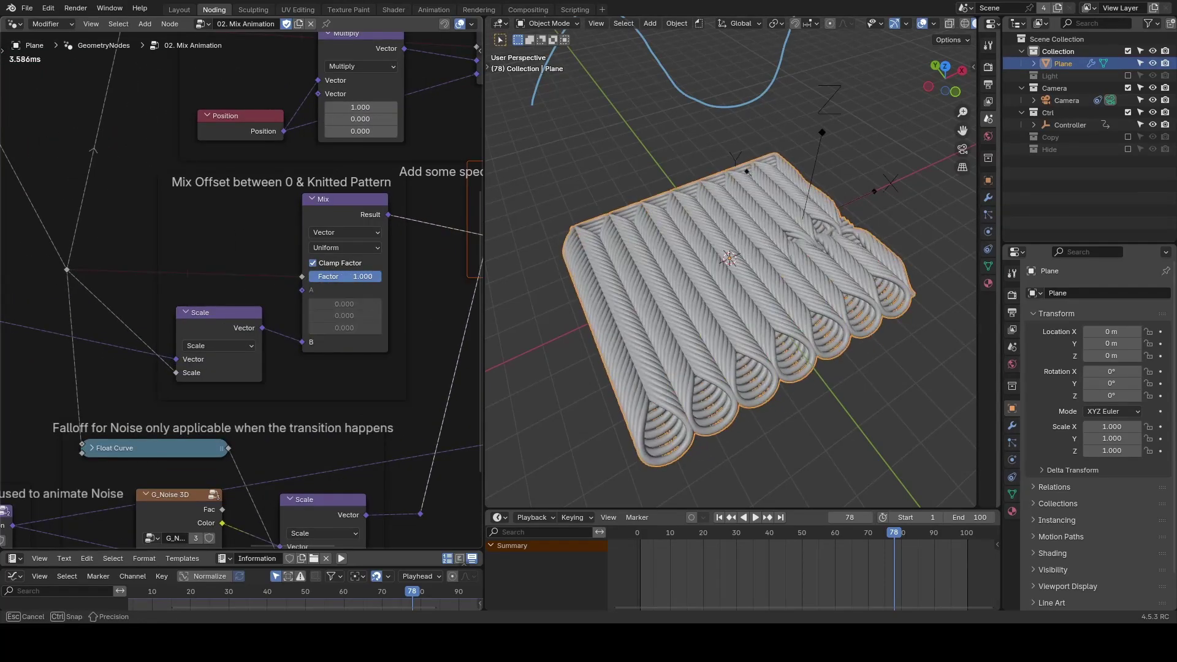
Step: Remove the Scale node feeding the offset Mix node while keeping the link into B, and test its Factor, ending at 1
{"action": "scroll", "coordinate": [276, 311], "scroll_direction": "up", "scroll_amount": 1}
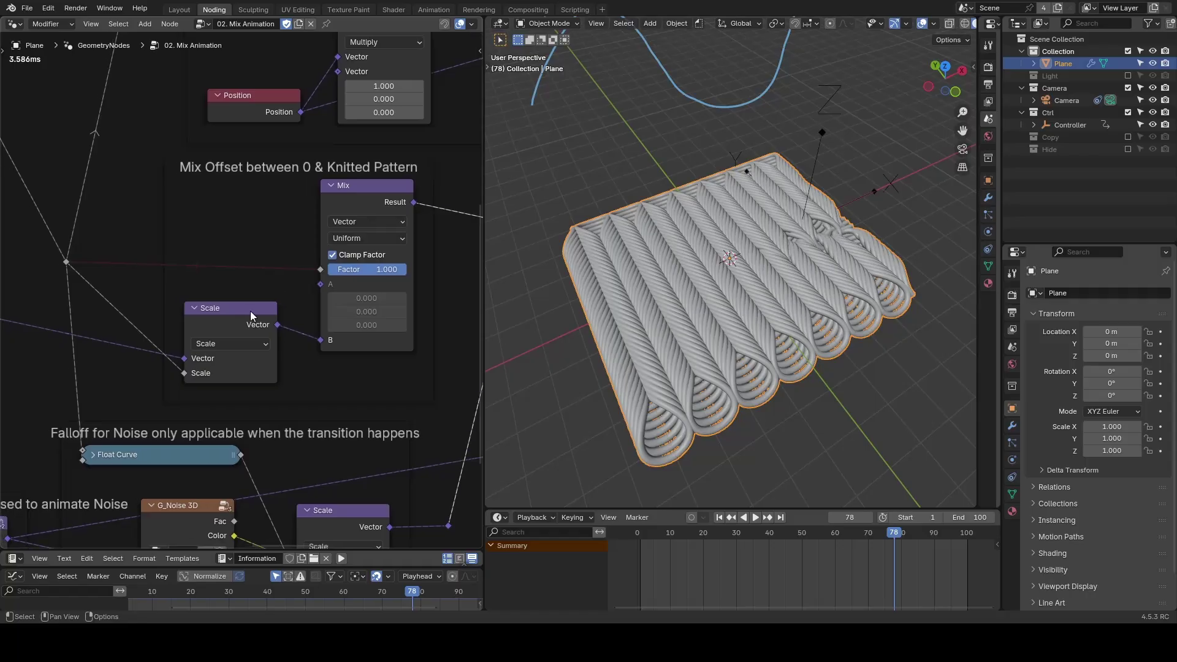
{"action": "left_click", "coordinate": [250, 315]}
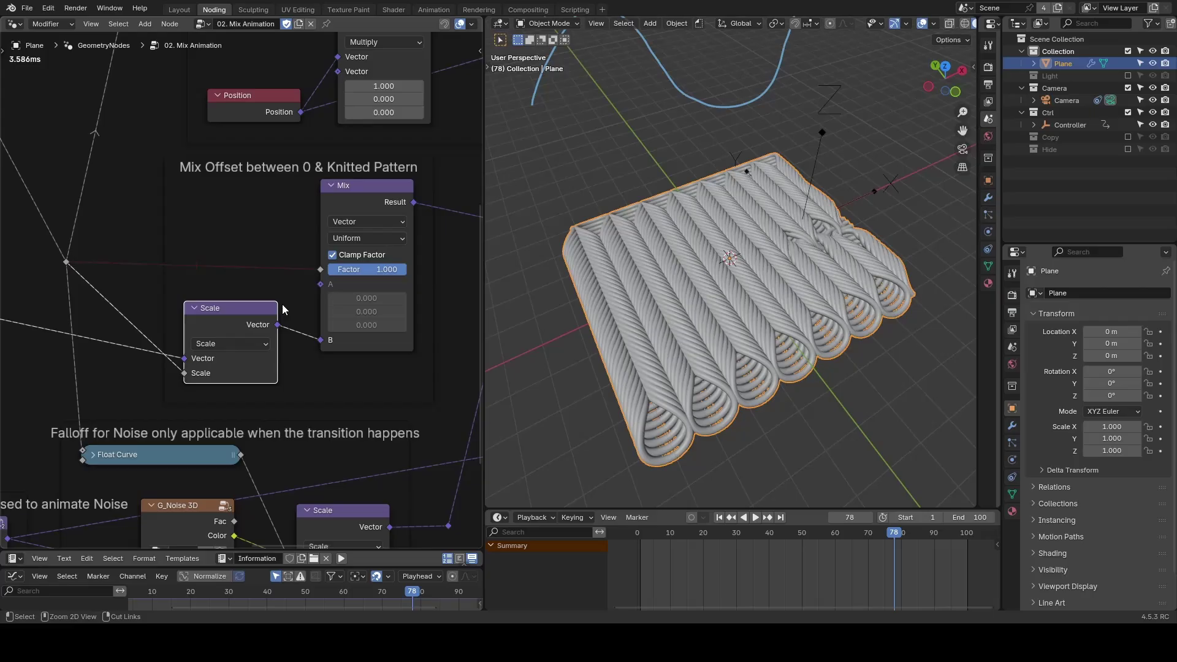
{"action": "key", "text": "ctrl+x"}
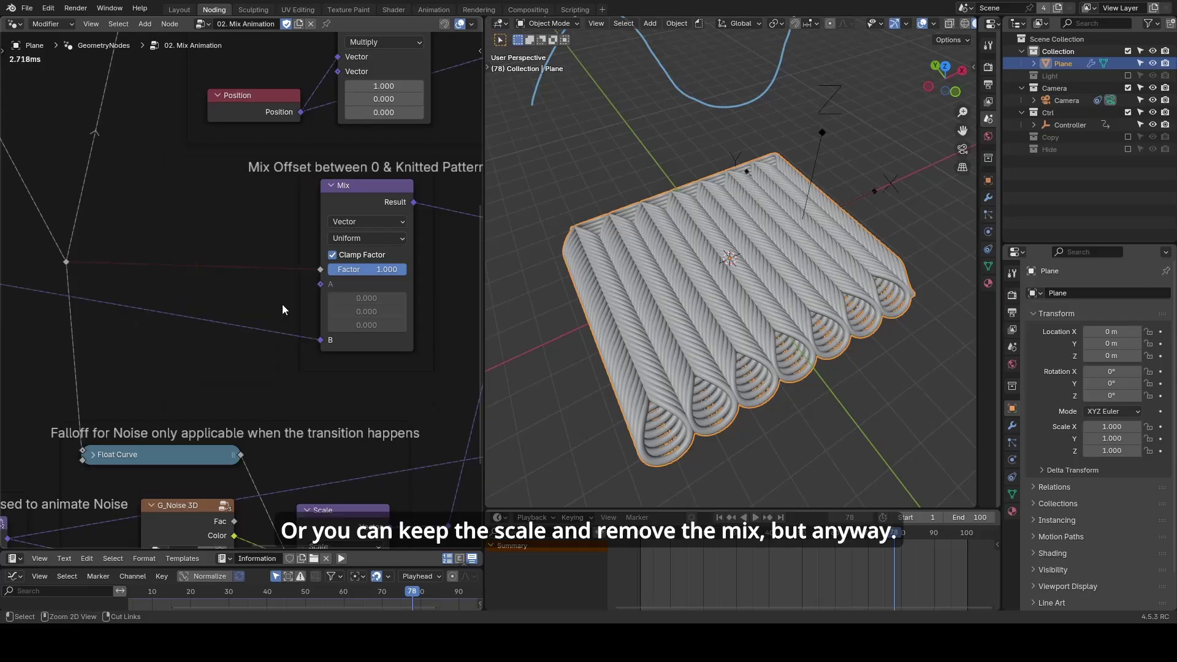
{"action": "left_click_drag", "start_coordinate": [379, 268], "coordinate": [408, 274]}
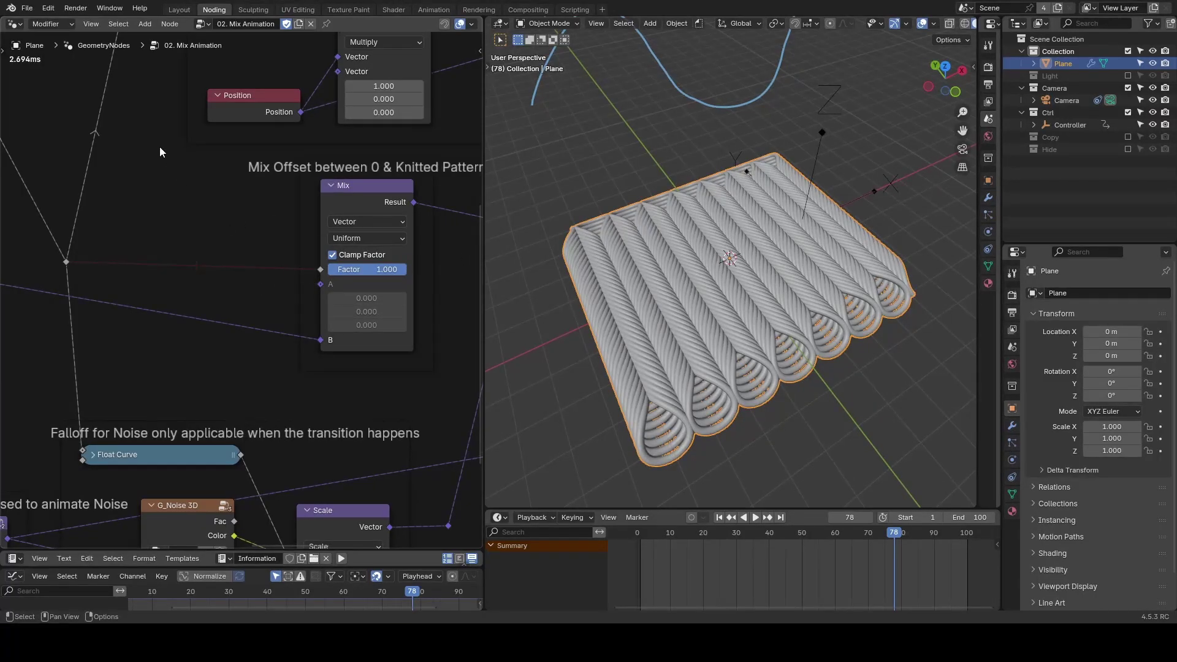
Step: Widen the G_Directional Falloff node in the Falloff to animate frame so its full field names are readable
{"action": "middle_click_drag", "start_coordinate": [160, 147], "coordinate": [276, 271]}
{"action": "scroll", "coordinate": [276, 266], "scroll_direction": "down", "scroll_amount": 3}
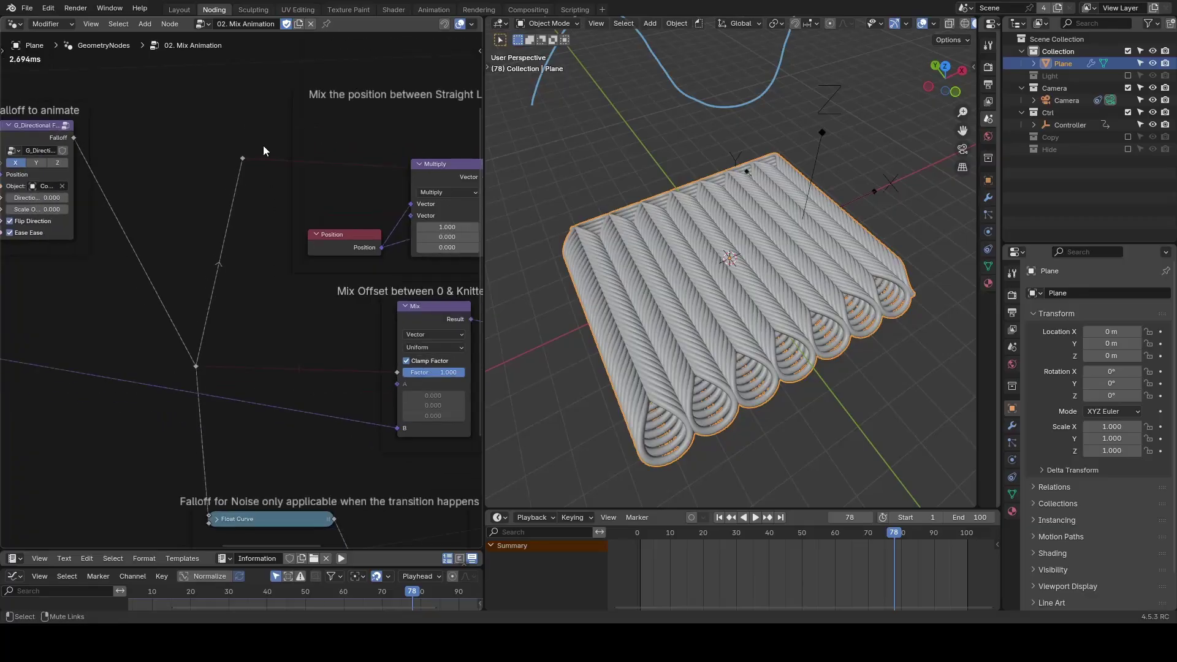
{"action": "middle_click_drag", "start_coordinate": [111, 200], "coordinate": [442, 297]}
{"action": "left_click", "coordinate": [342, 234]}
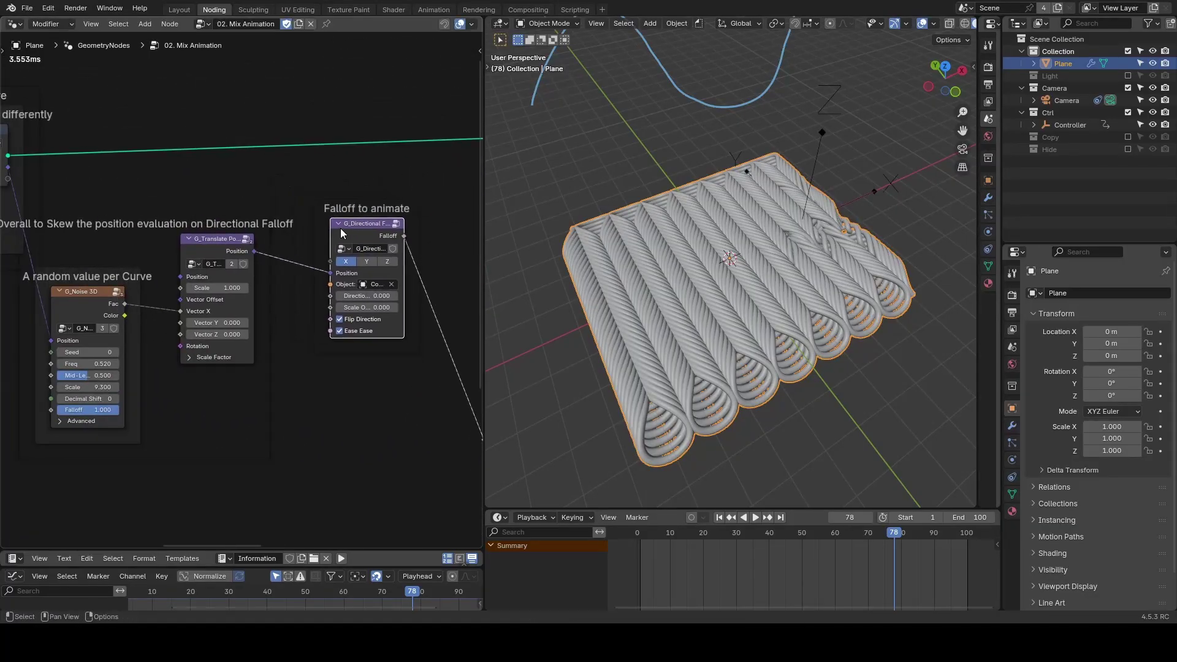
{"action": "left_click_drag", "start_coordinate": [330, 227], "coordinate": [309, 229]}
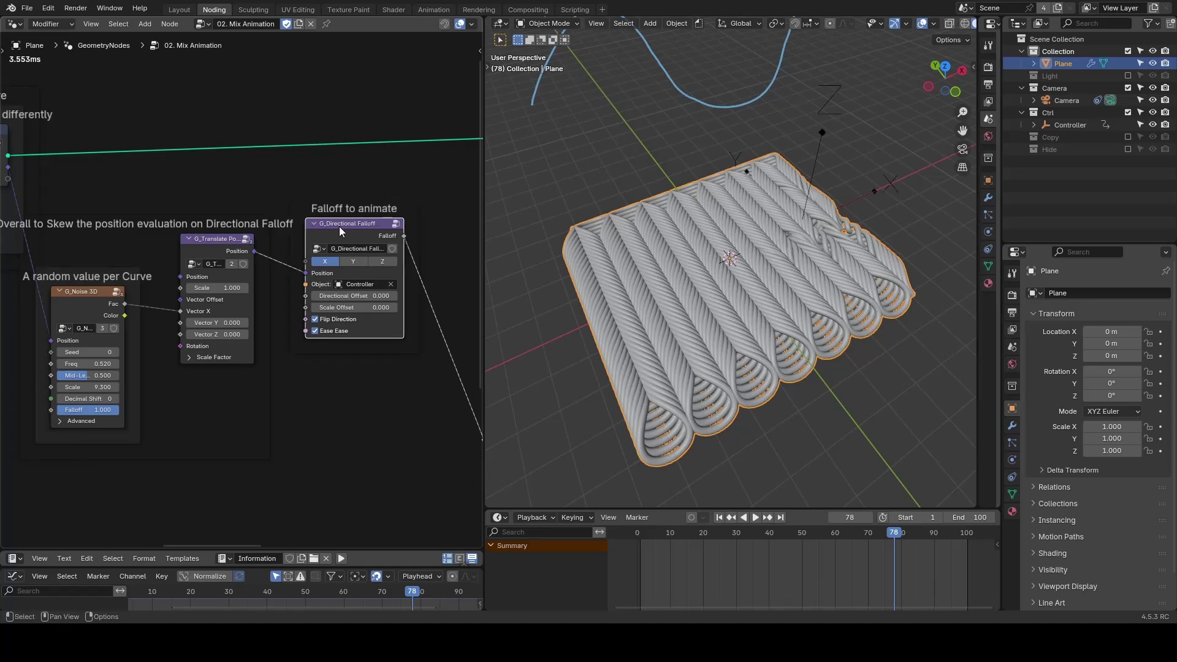
Step: Play the animation from the first frame, stop at frame 63, and annotate an arrow above the knitted surface
{"action": "middle_click_drag", "start_coordinate": [339, 227], "coordinate": [307, 219]}
{"action": "key", "text": "shift+Left"}
{"action": "key", "text": "space"}
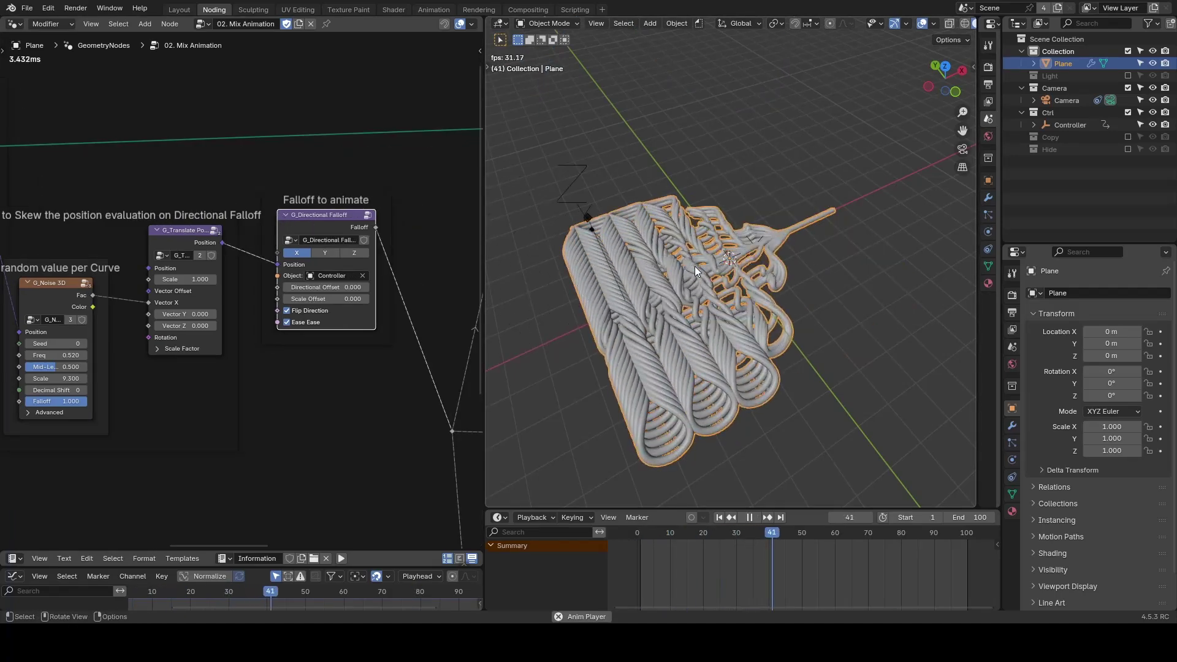
{"action": "key", "text": "space"}
{"action": "key", "text": "d"}
{"action": "mouse_move", "coordinate": [610, 215]}
{"action": "left_mouse_down"}
{"action": "mouse_move", "coordinate": [768, 127]}
{"action": "mouse_move", "coordinate": [699, 192]}
{"action": "left_mouse_up"}
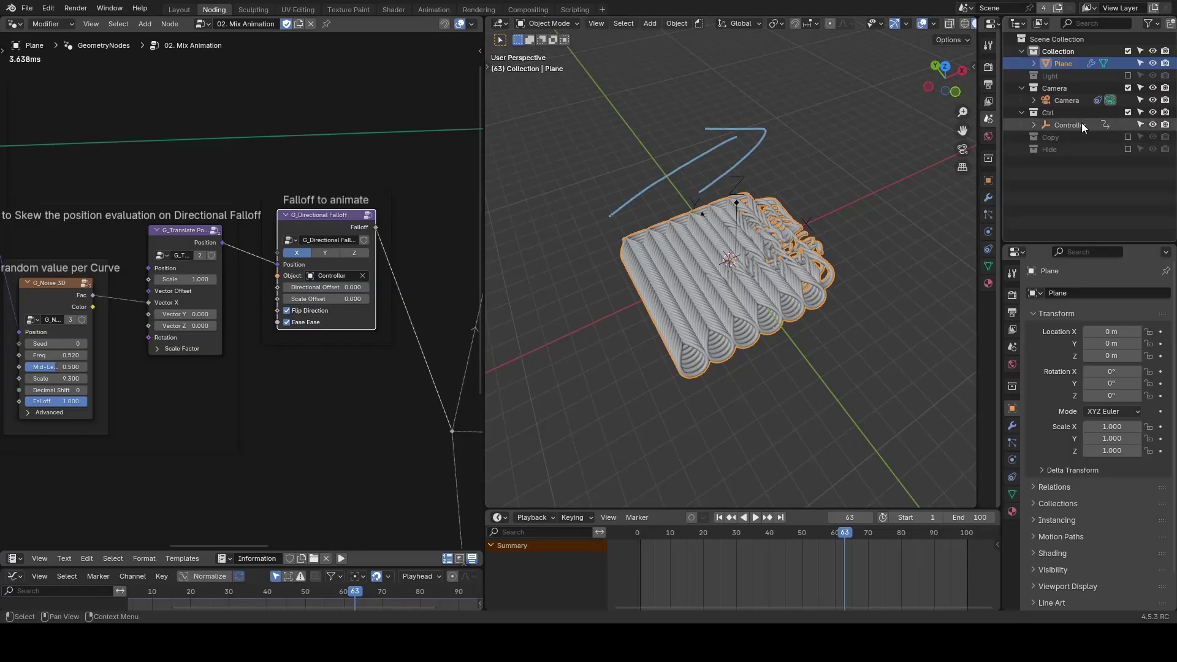
Step: Pin the 02. Mix Animation node tree so it stays displayed when another object is selected
{"action": "left_click", "coordinate": [326, 23]}
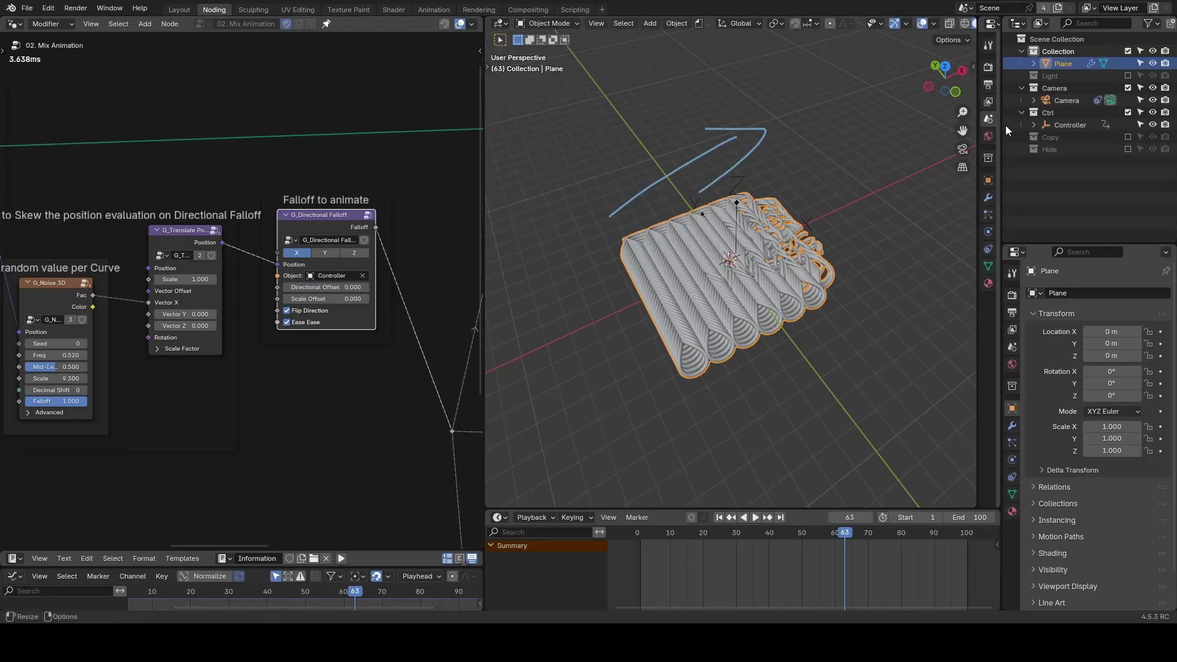
Step: Try moving the Controller object along the global X axis to preview how it drives the knitted surface's transition
{"action": "left_click", "coordinate": [1050, 124]}
{"action": "key", "text": "g"}
{"action": "key", "text": "x"}
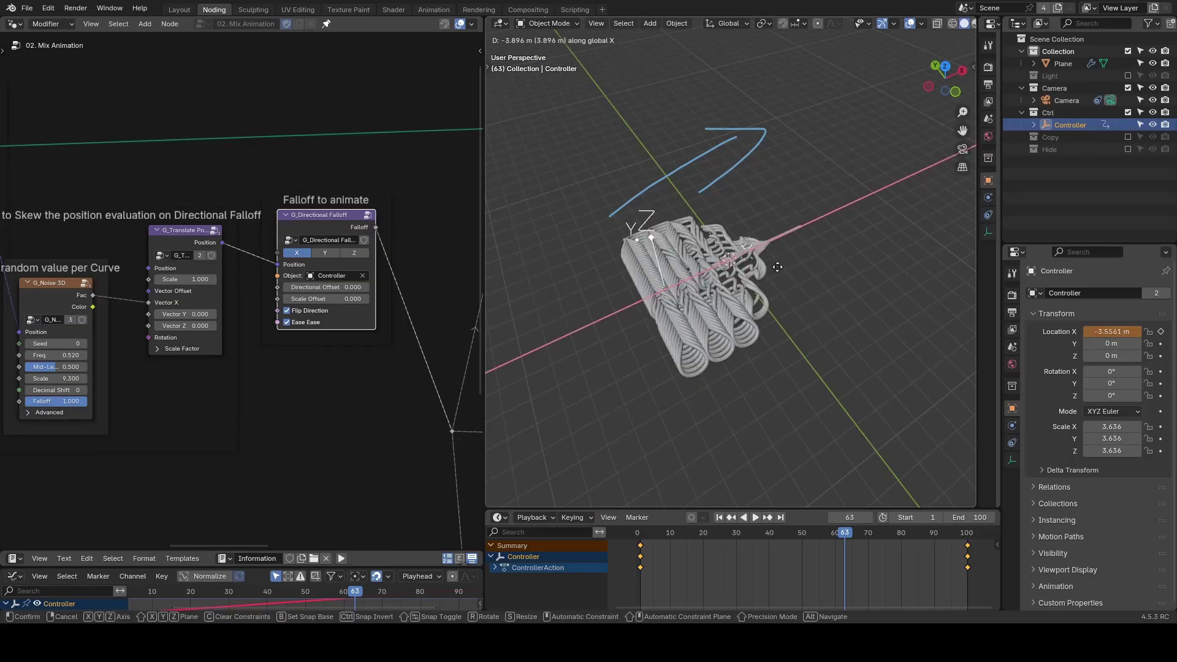
{"action": "right_click", "coordinate": [790, 230]}
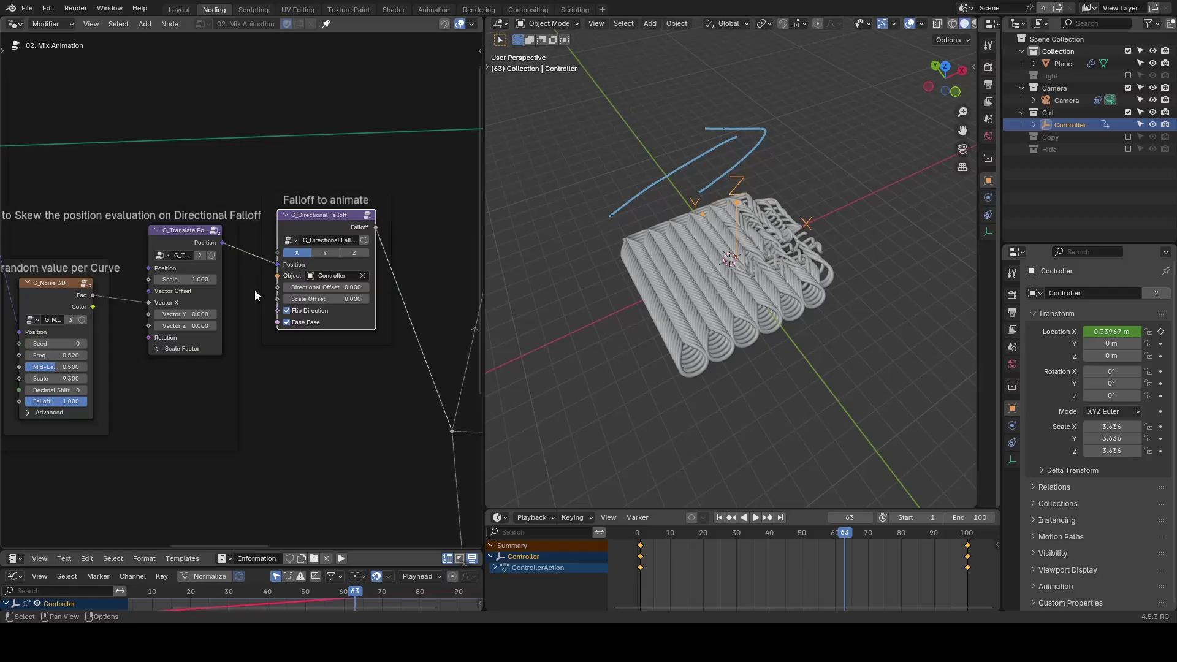
Step: Add an Evaluate on Domain node below the Position node, near the per-curve G_Noise 3D node
{"action": "middle_click_drag", "start_coordinate": [255, 289], "coordinate": [470, 280]}
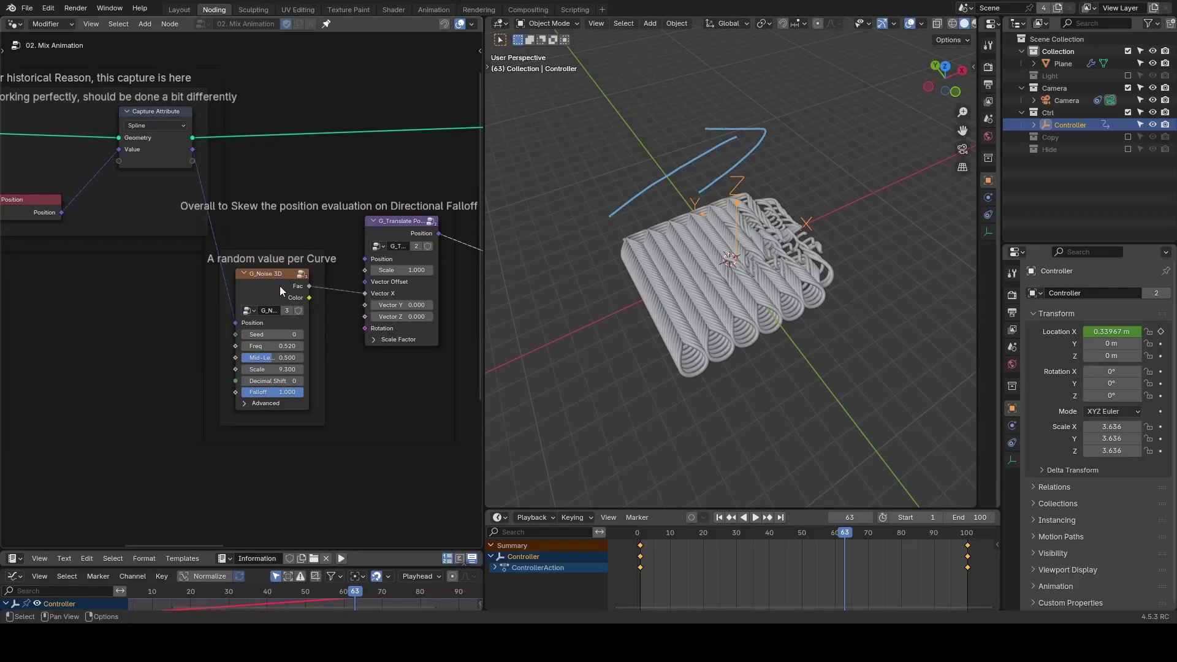
{"action": "middle_click_drag", "start_coordinate": [359, 284], "coordinate": [244, 275]}
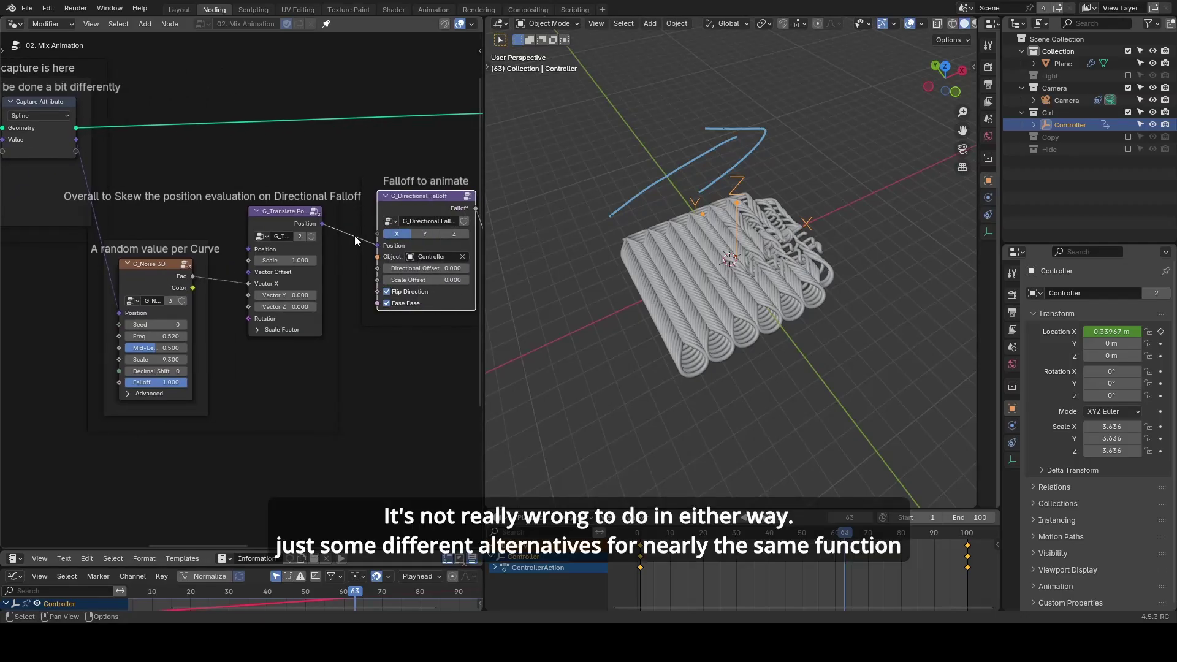
{"action": "middle_click_drag", "start_coordinate": [10, 234], "coordinate": [207, 219]}
{"action": "key", "text": "shift+a"}
{"action": "type", "text": "evaluate"}
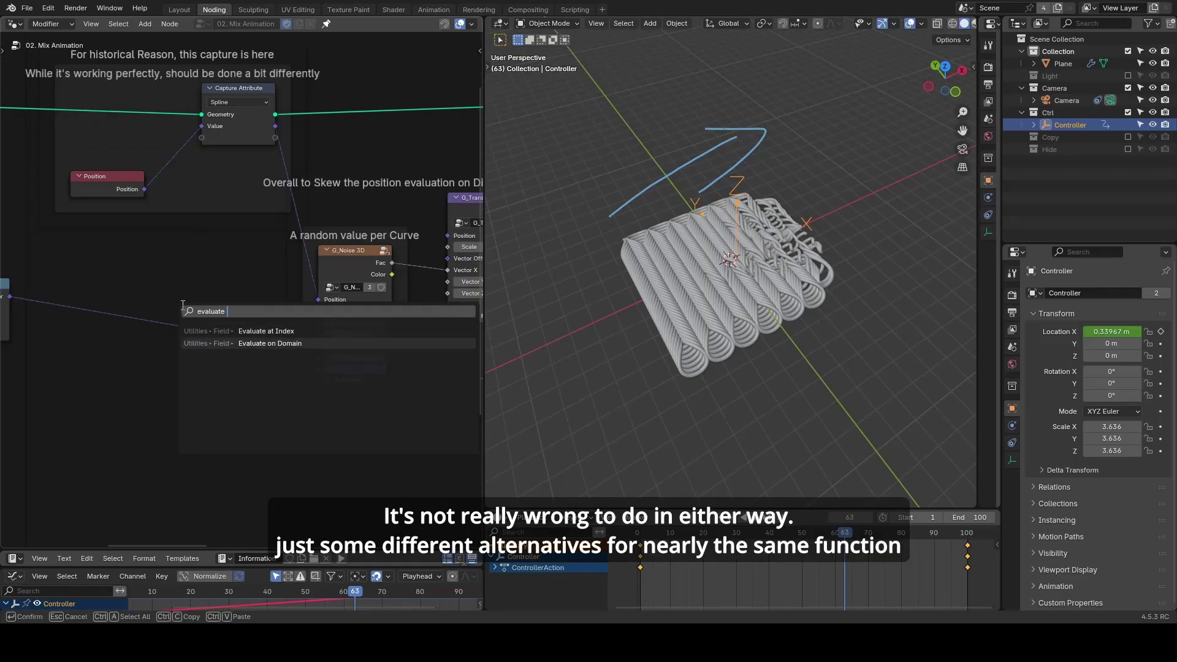
{"action": "key", "text": "Return"}
{"action": "left_click", "coordinate": [190, 244]}
Step: Set the Evaluate on Domain node to the Spline domain and the Vector data type
{"action": "scroll", "coordinate": [234, 263], "scroll_direction": "up", "scroll_amount": 2}
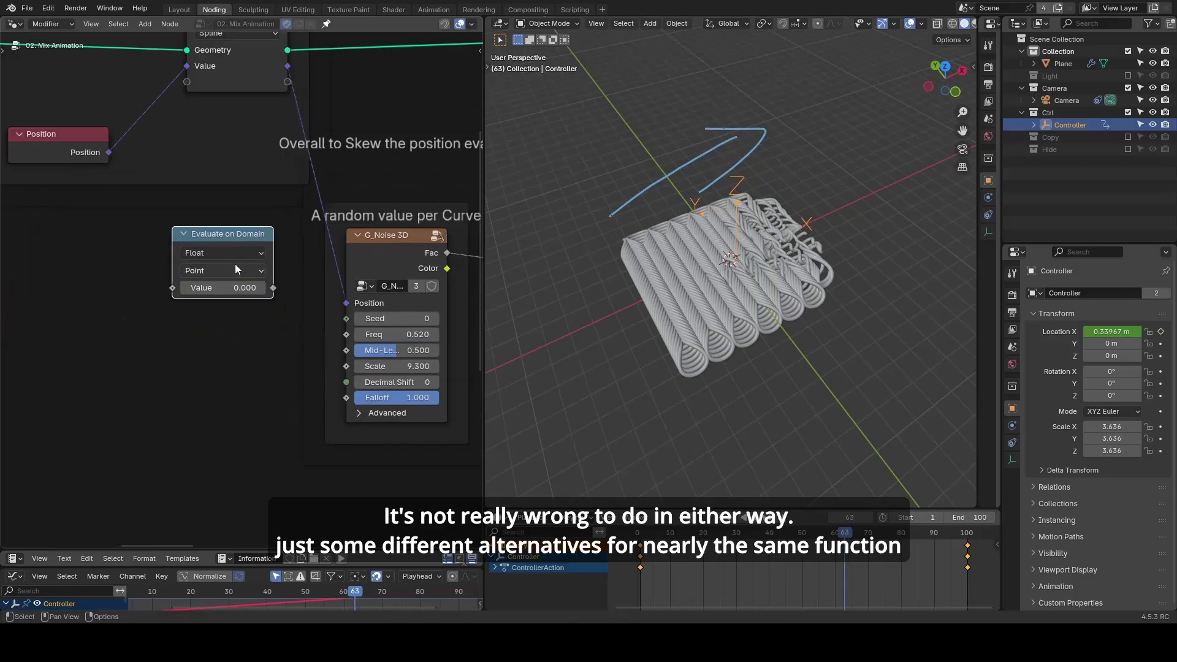
{"action": "left_click", "coordinate": [230, 270]}
{"action": "left_click", "coordinate": [209, 369]}
{"action": "left_click", "coordinate": [224, 252]}
{"action": "left_click", "coordinate": [203, 320]}
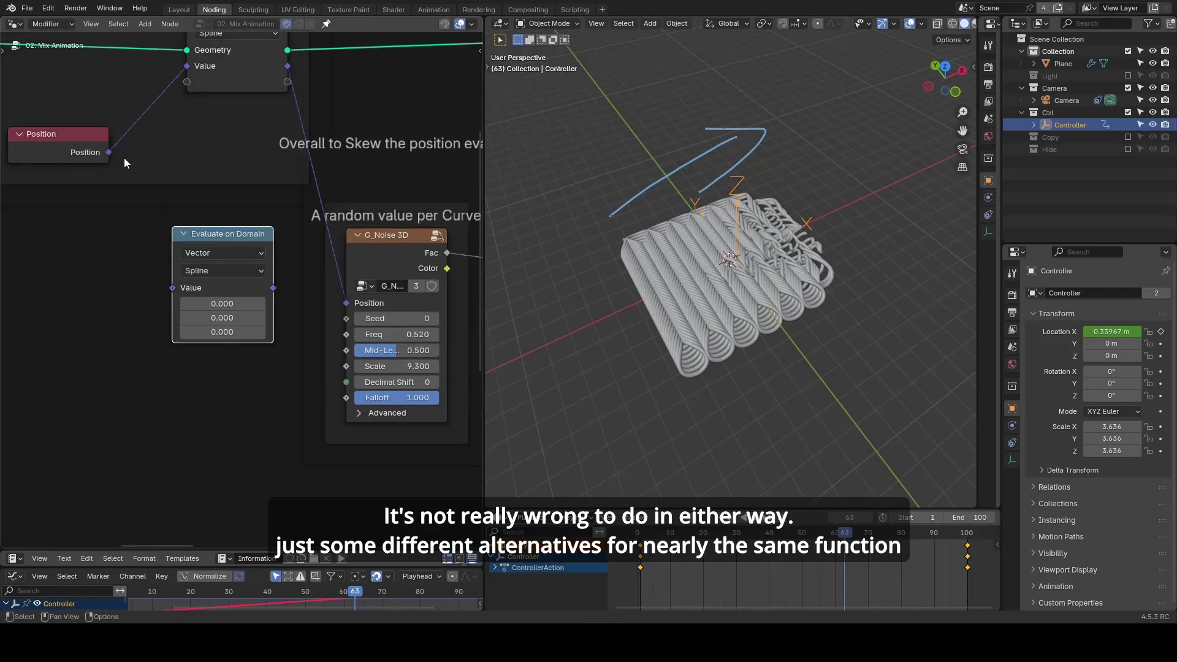
Step: Link Position into Evaluate on Domain's Value, and its output into the Position input of the per-curve G_Noise 3D node
{"action": "left_click_drag", "start_coordinate": [108, 152], "coordinate": [171, 287]}
{"action": "left_click_drag", "start_coordinate": [274, 287], "coordinate": [347, 303]}
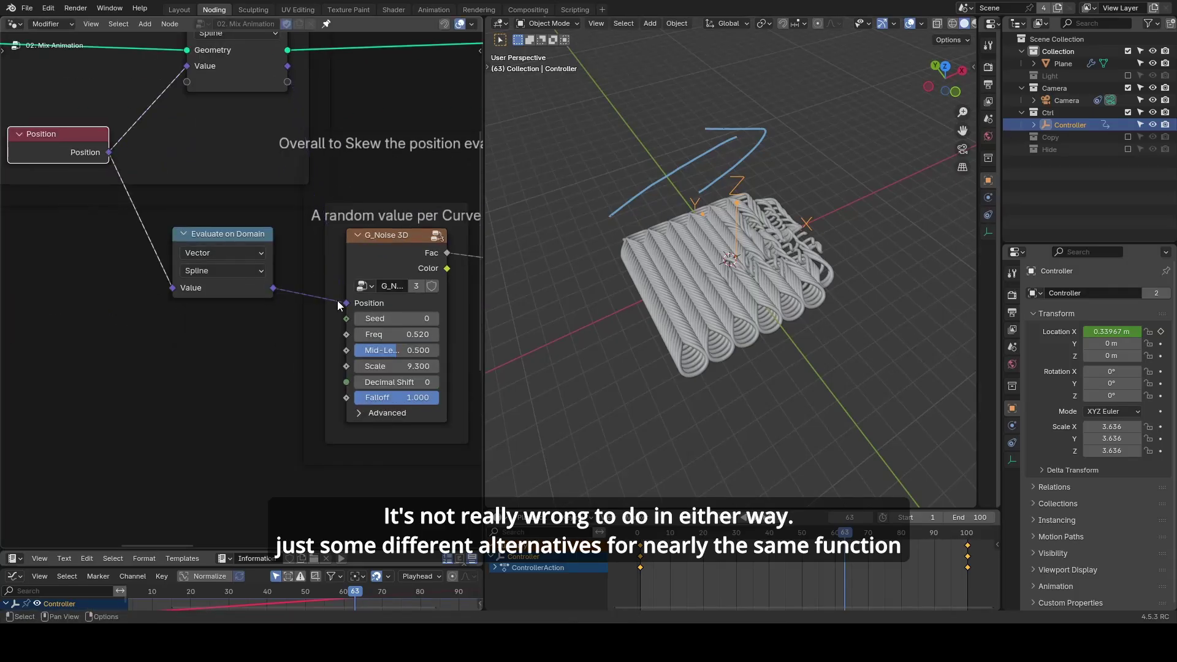
{"action": "middle_click_drag", "start_coordinate": [279, 199], "coordinate": [242, 282]}
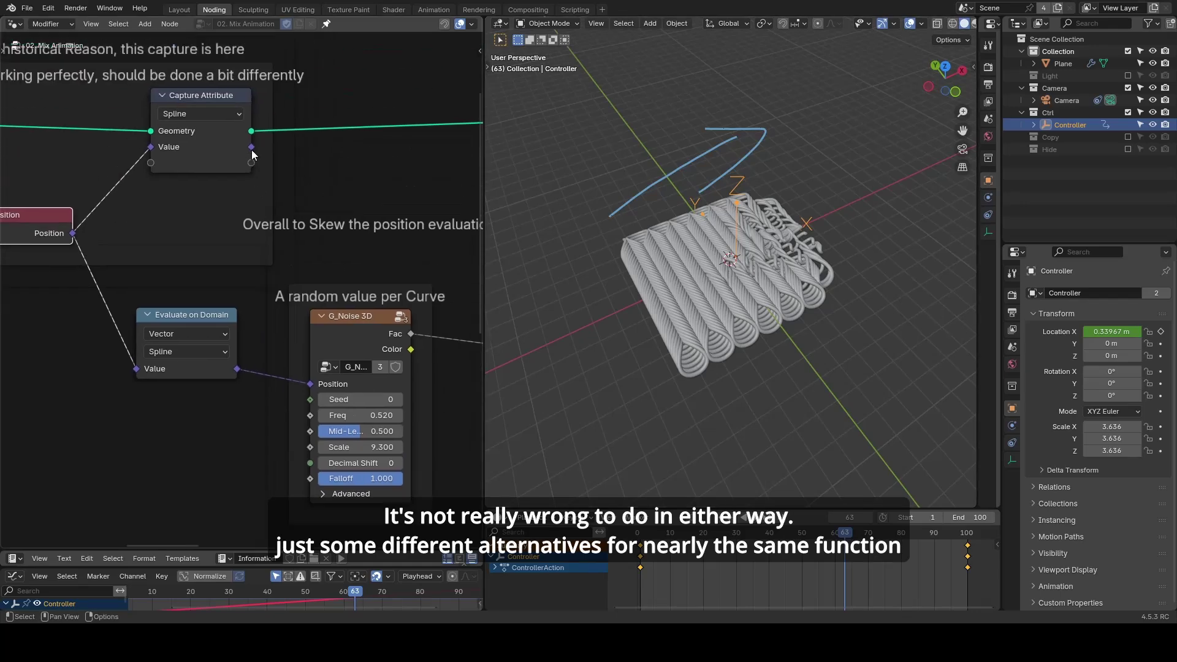
Step: Reconnect the Capture Attribute Value output to the per-curve G_Noise 3D Position input and delete the Evaluate on Domain node
{"action": "left_click_drag", "start_coordinate": [251, 147], "coordinate": [310, 383]}
{"action": "scroll", "coordinate": [307, 184], "scroll_direction": "down", "scroll_amount": 3}
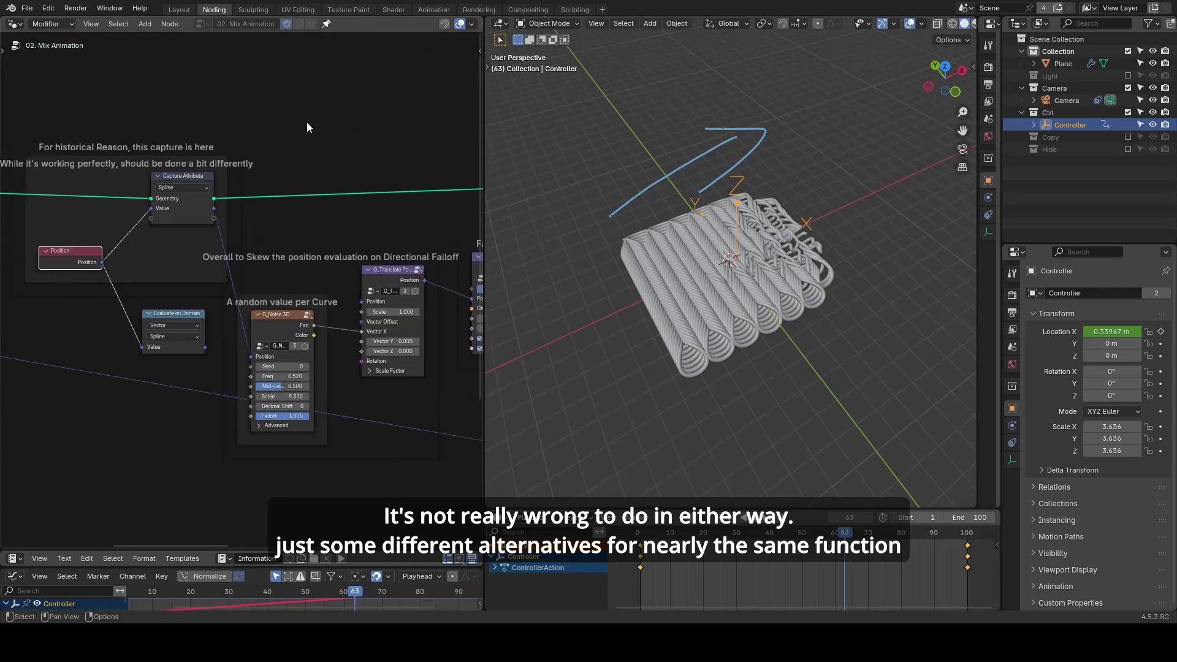
{"action": "middle_click_drag", "start_coordinate": [265, 185], "coordinate": [310, 185]}
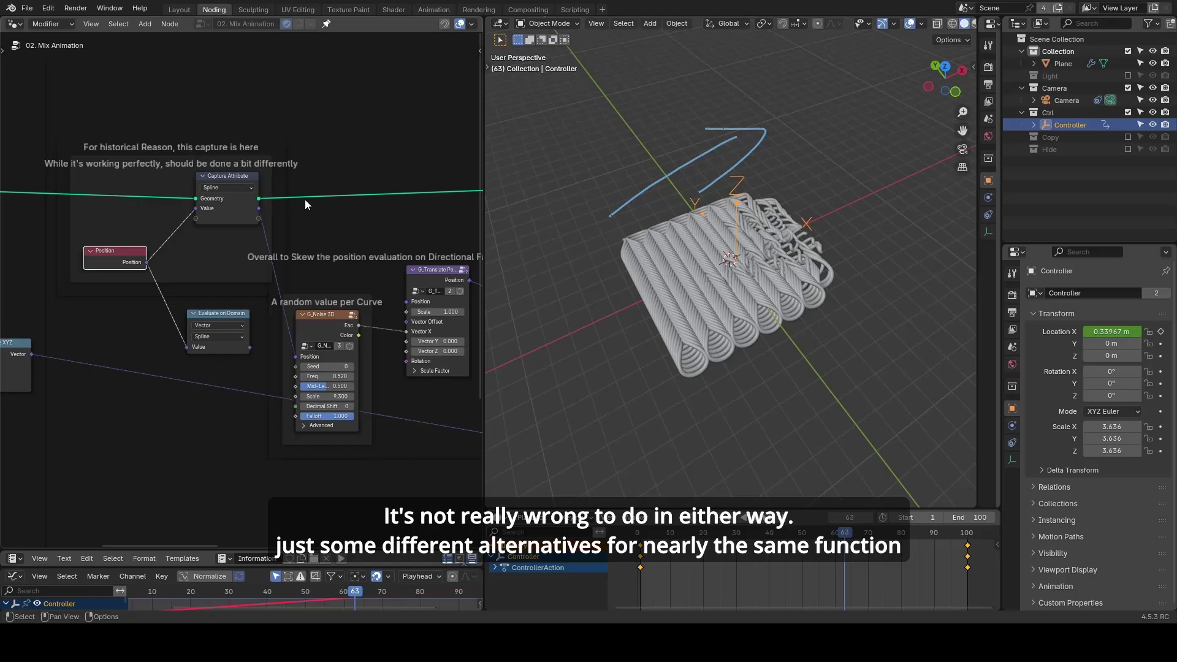
{"action": "left_click_drag", "start_coordinate": [487, 210], "coordinate": [593, 211]}
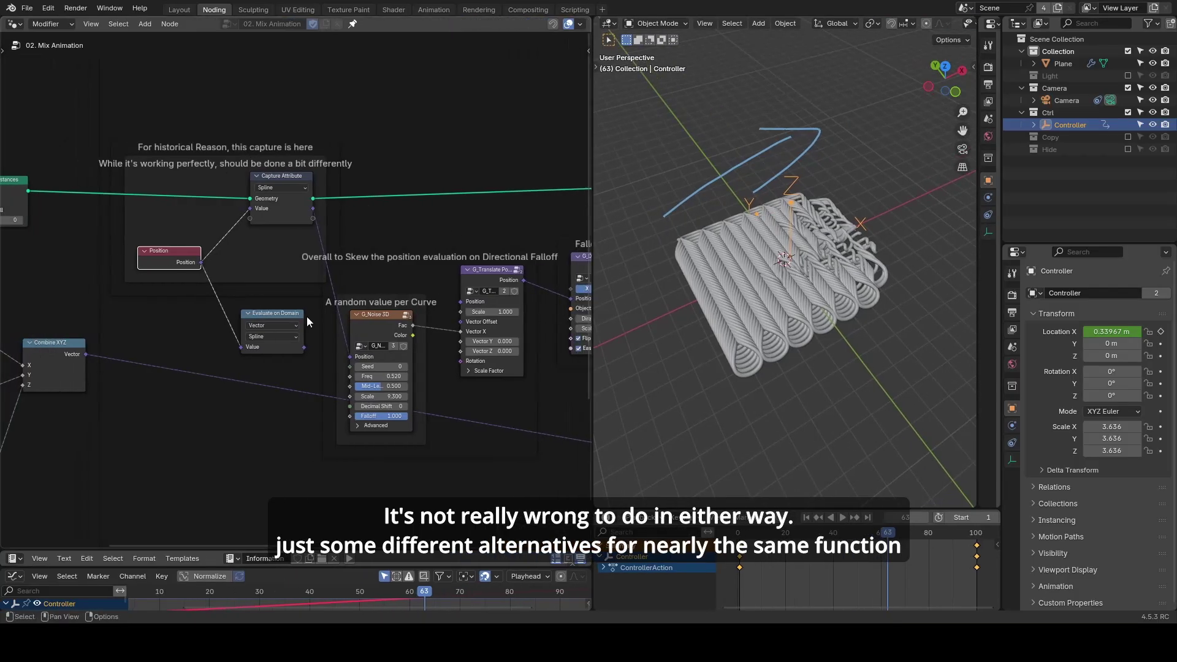
{"action": "left_click", "coordinate": [301, 313]}
{"action": "key", "text": "x"}
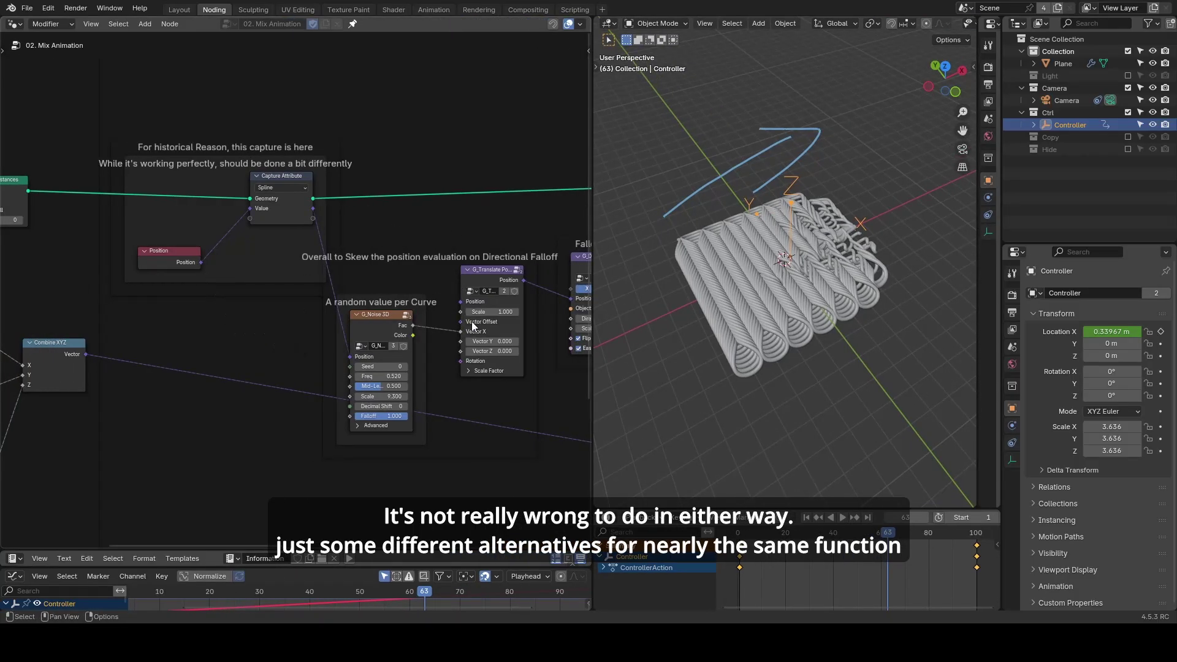
Step: At frame 100, enable the general-noise Add node and set its G_Noise 3D Scale to 0.420
{"action": "middle_click_drag", "start_coordinate": [472, 321], "coordinate": [321, 313]}
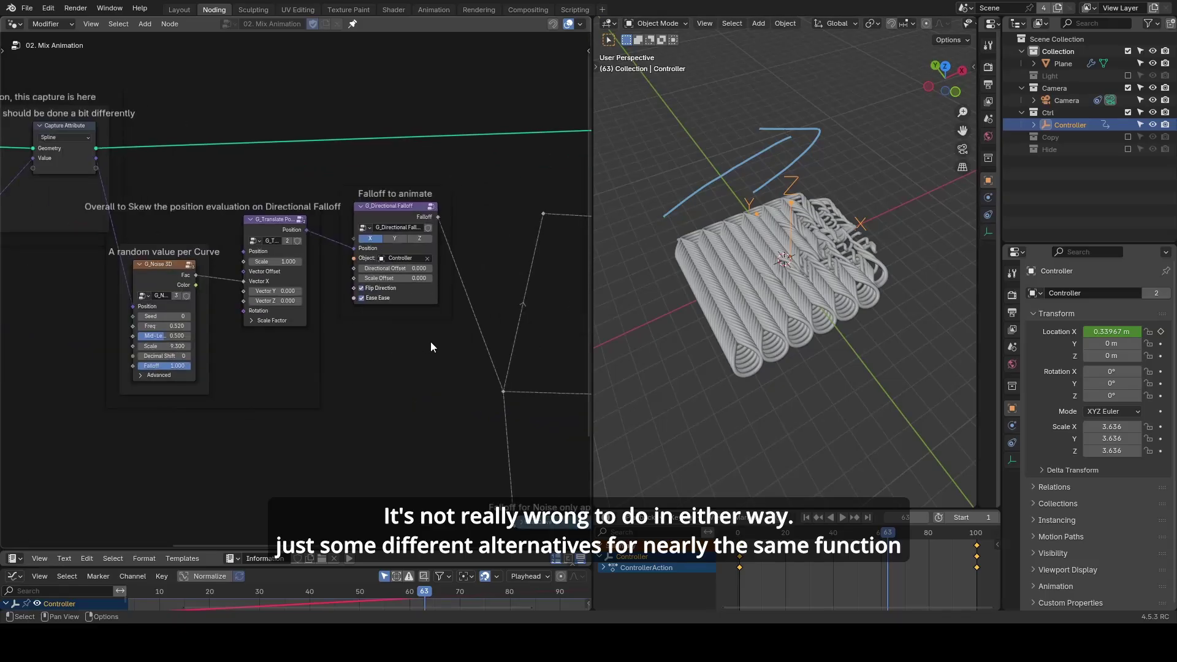
{"action": "middle_click_drag", "start_coordinate": [546, 333], "coordinate": [537, 197]}
{"action": "left_click_drag", "start_coordinate": [348, 171], "coordinate": [407, 183]}
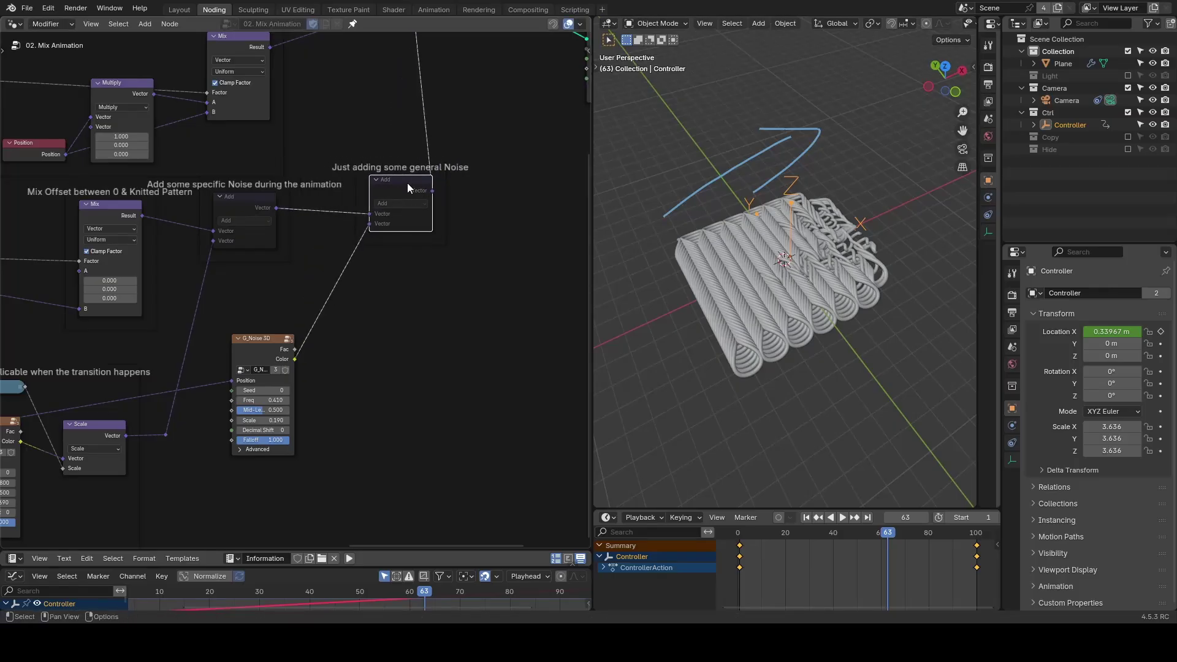
{"action": "left_click", "coordinate": [867, 517]}
{"action": "scroll", "coordinate": [398, 349], "scroll_direction": "up", "scroll_amount": 2}
{"action": "mouse_move", "coordinate": [316, 384]}
{"action": "left_mouse_down"}
{"action": "mouse_move", "coordinate": [352, 384]}
{"action": "mouse_move", "coordinate": [298, 384]}
{"action": "left_mouse_up"}
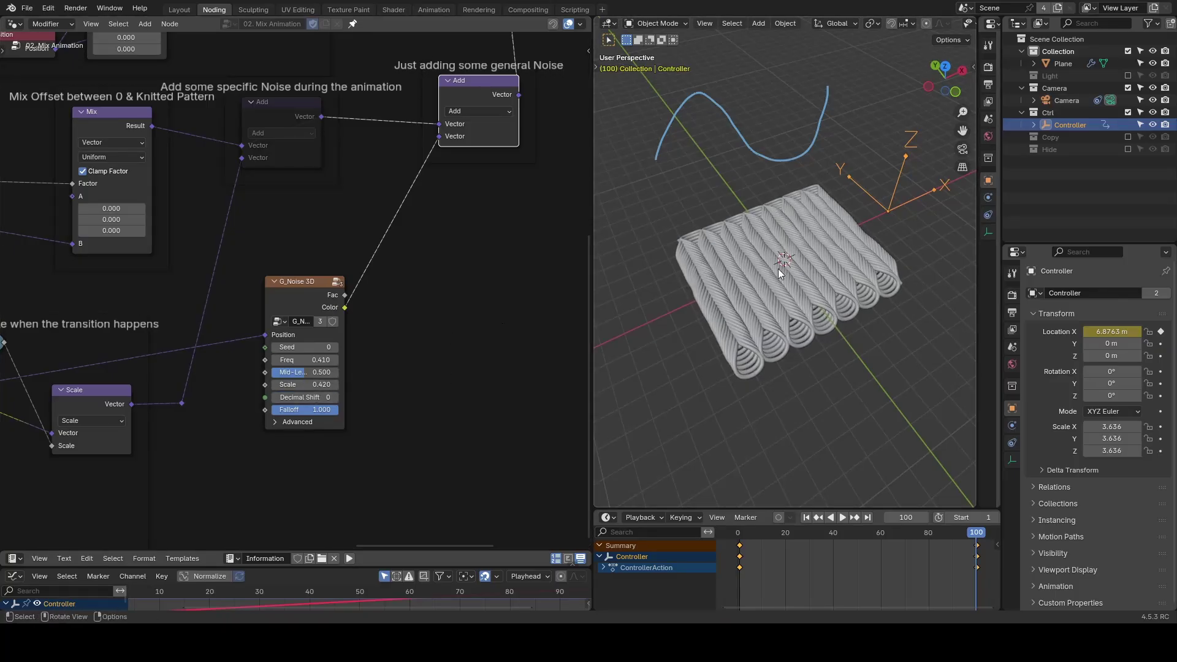
Step: Enable the Add node for the specific noise during the animation and scrub the timeline to frame 46
{"action": "middle_click_drag", "start_coordinate": [386, 203], "coordinate": [438, 214]}
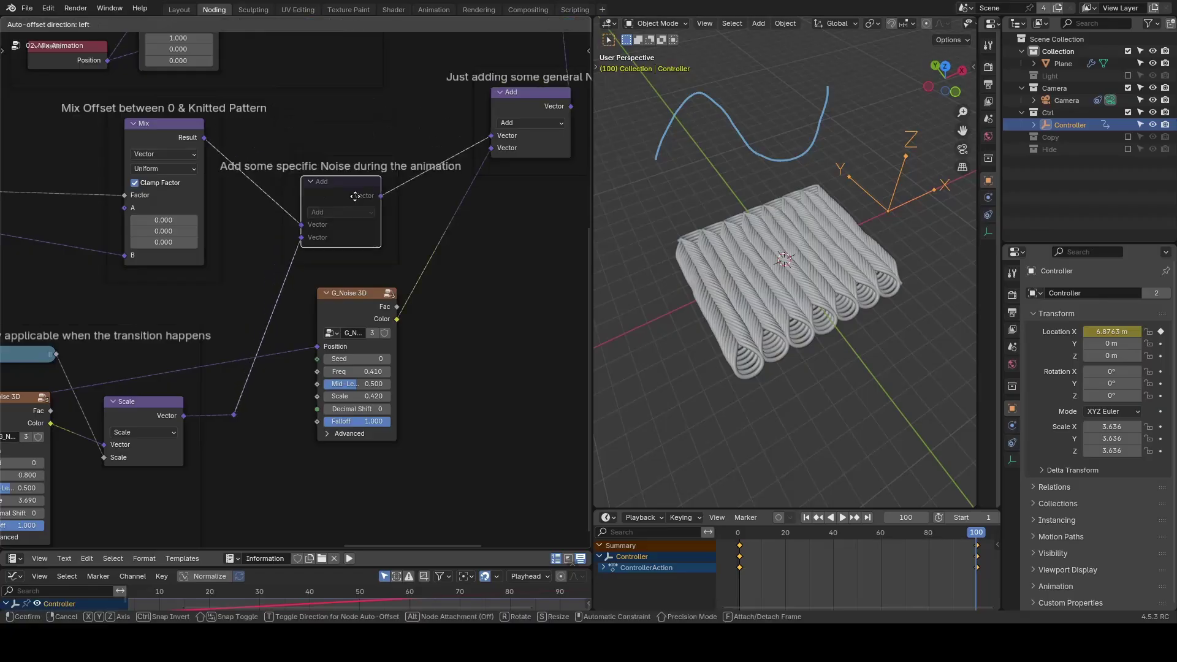
{"action": "middle_click_drag", "start_coordinate": [244, 245], "coordinate": [469, 231]}
{"action": "left_click_drag", "start_coordinate": [911, 532], "coordinate": [847, 532]}
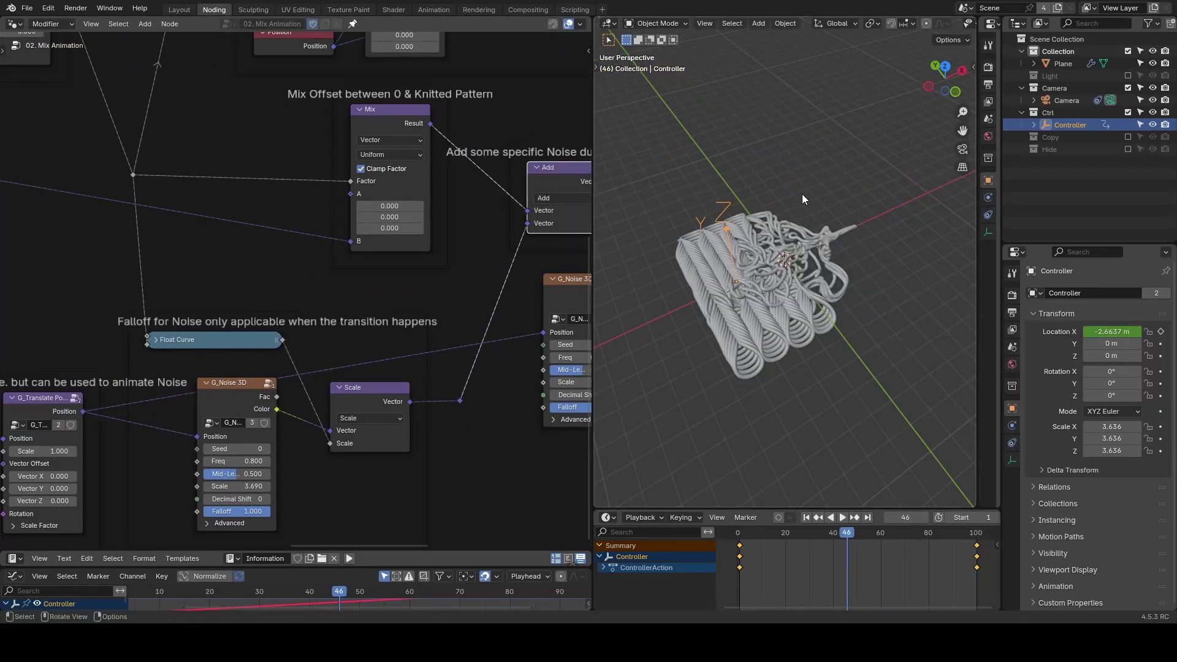
Step: Expand the Float Curve node in the transition noise falloff frame and move it up to inspect its curve
{"action": "left_click", "coordinate": [157, 341]}
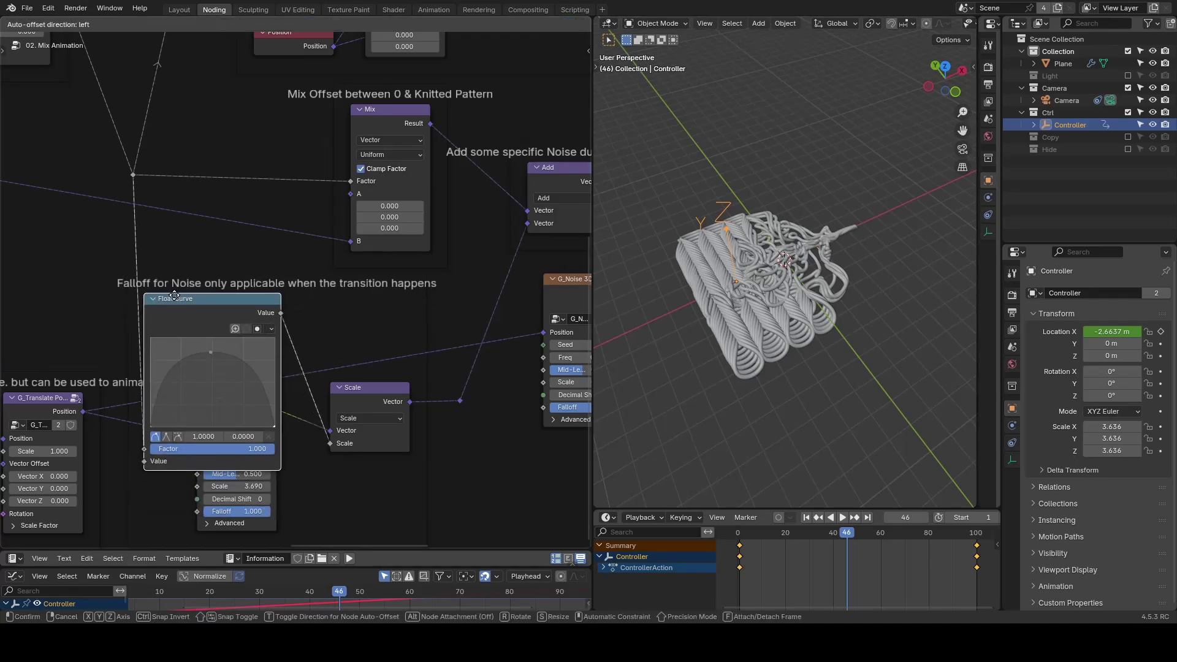
{"action": "left_click_drag", "start_coordinate": [186, 339], "coordinate": [188, 232]}
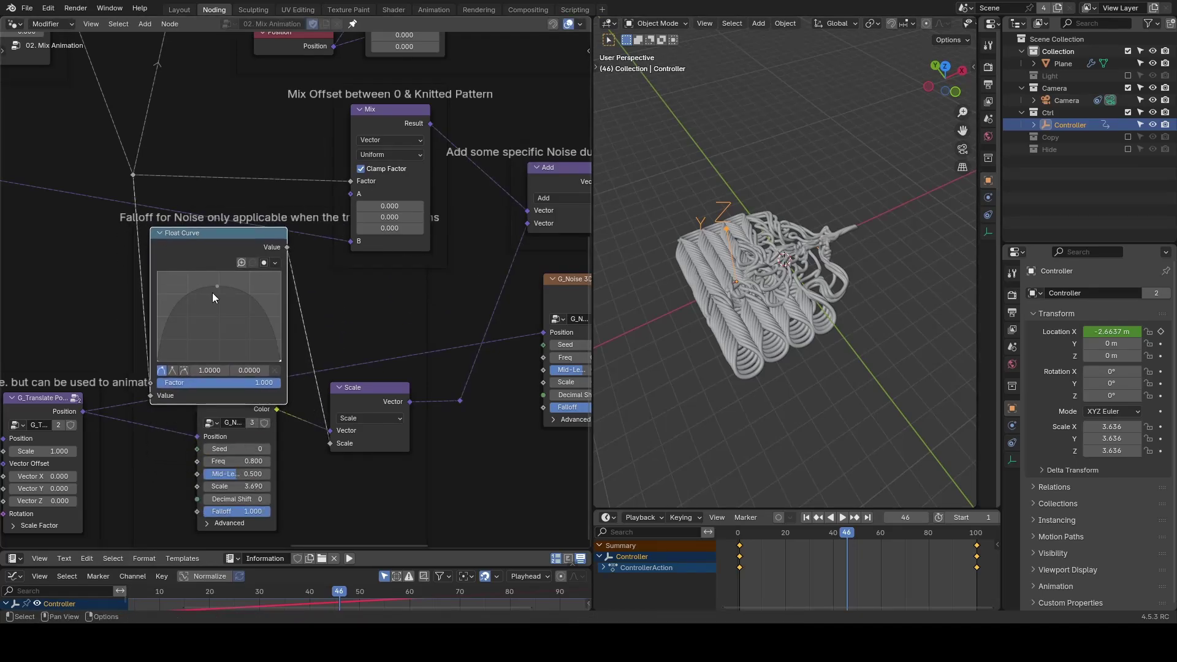
Step: Set the transition G_Noise 3D Scale to 2.440 and collapse the Float Curve node back above it
{"action": "middle_click_drag", "start_coordinate": [255, 472], "coordinate": [269, 438]}
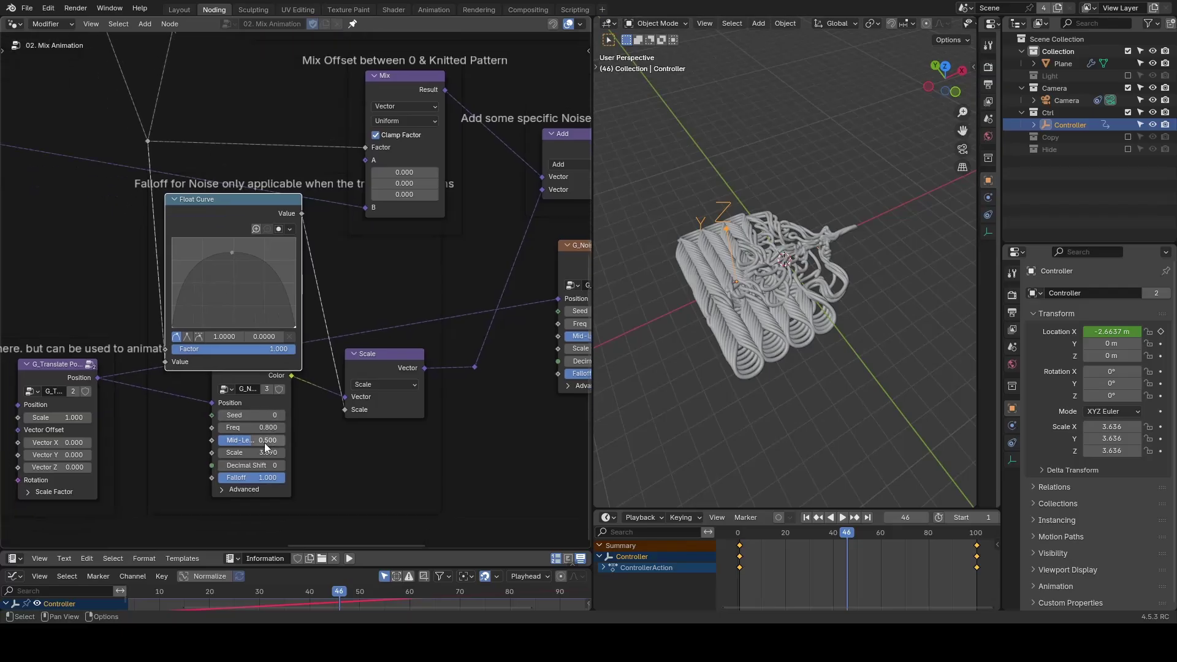
{"action": "left_click_drag", "start_coordinate": [261, 452], "coordinate": [191, 453]}
{"action": "left_click", "coordinate": [174, 199]}
{"action": "left_click_drag", "start_coordinate": [178, 200], "coordinate": [184, 281]}
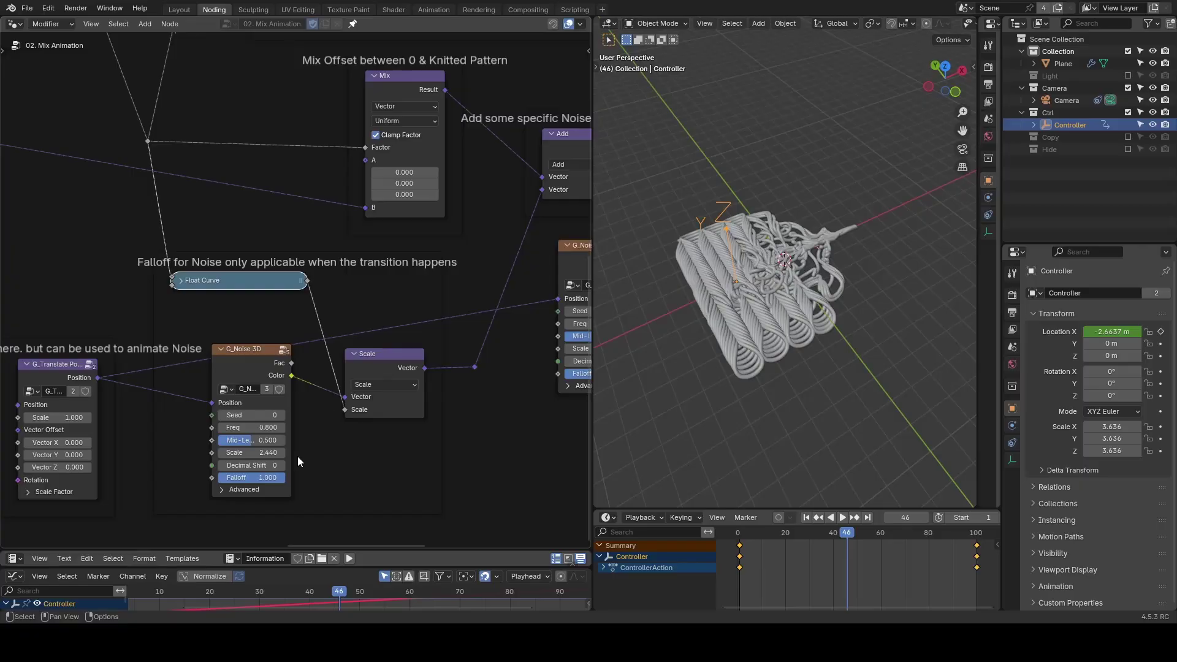
Step: Relink the Float Curve output to the transition G_Noise 3D Falloff and dissolve the Scale node, moving the noise node into its place
{"action": "middle_click_drag", "start_coordinate": [310, 435], "coordinate": [349, 419]}
{"action": "left_click_drag", "start_coordinate": [384, 395], "coordinate": [245, 462]}
{"action": "key", "text": "m"}
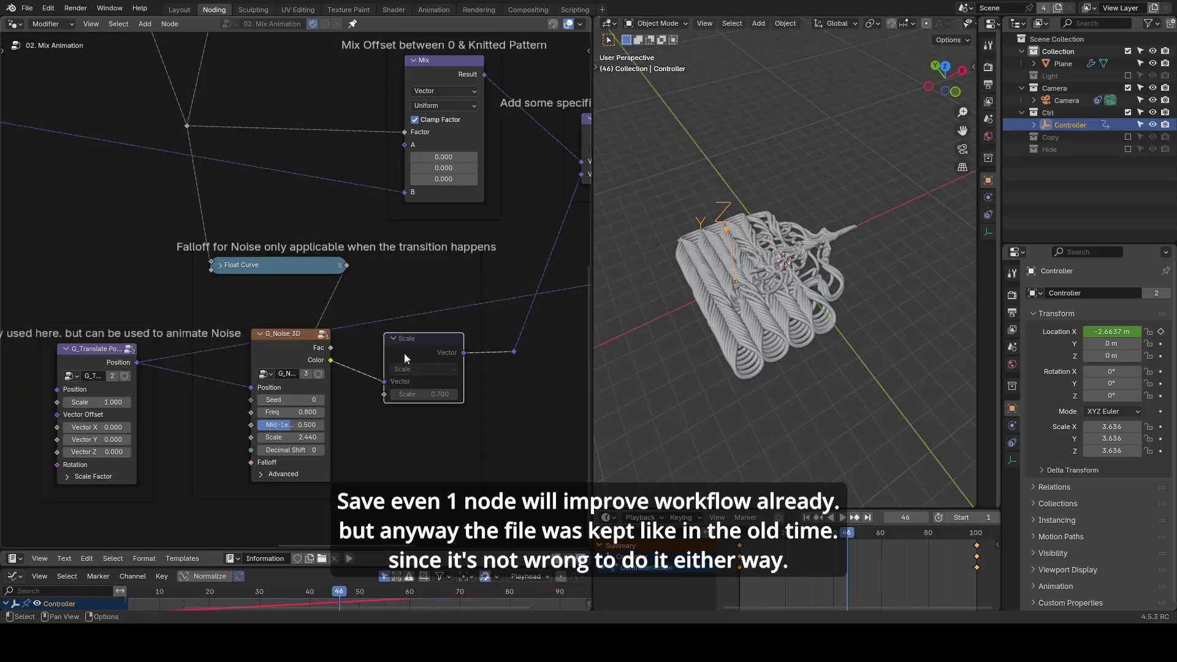
{"action": "key", "text": "ctrl+x"}
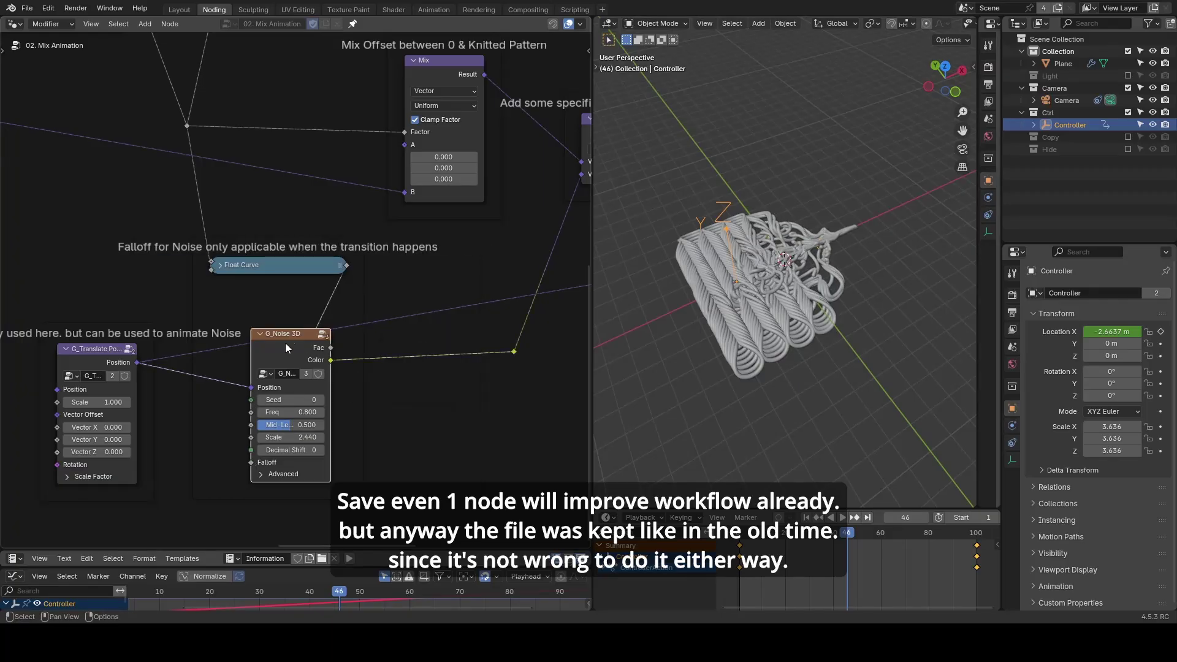
{"action": "left_click_drag", "start_coordinate": [285, 344], "coordinate": [441, 336]}
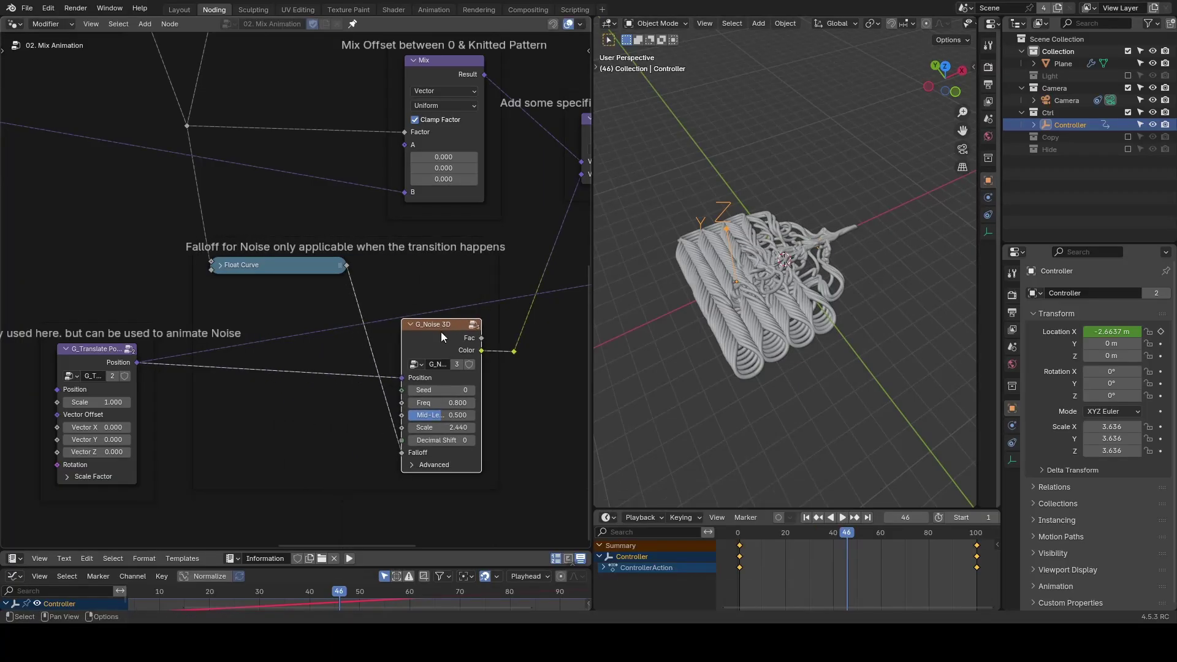
Step: Annotate a vertical stroke beside the G_Translate Position node feeding the noise and set its Vector Z to 5.120
{"action": "middle_click_drag", "start_coordinate": [320, 449], "coordinate": [305, 429]}
{"action": "scroll", "coordinate": [304, 429], "scroll_direction": "down", "scroll_amount": 3}
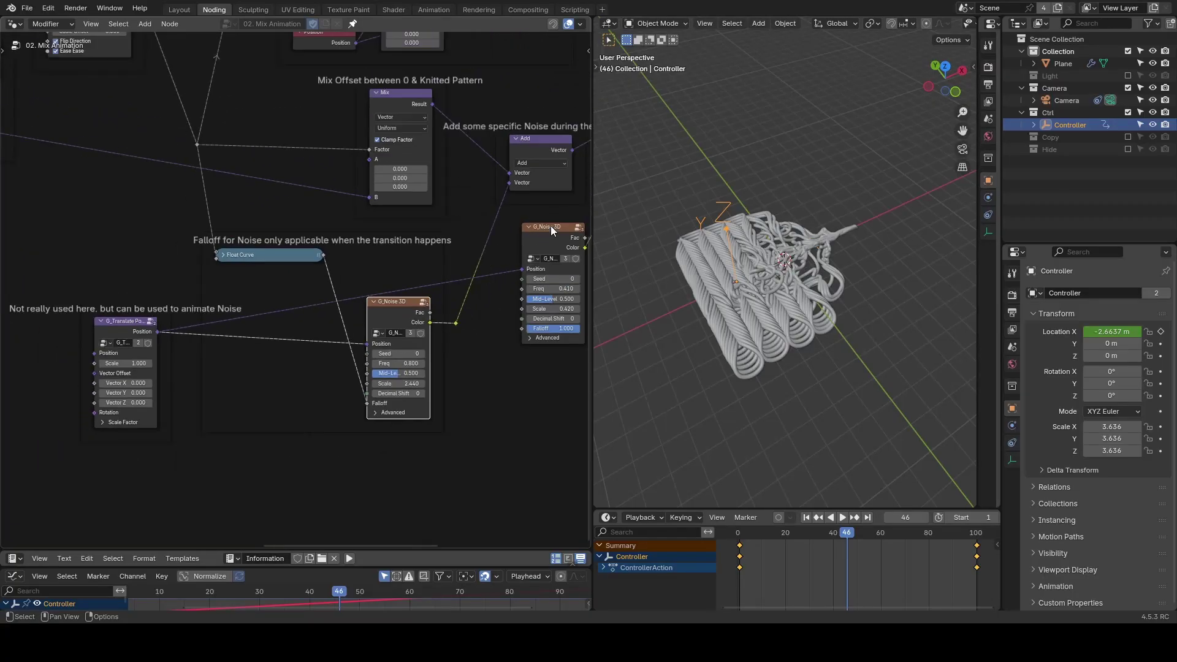
{"action": "left_click_drag", "start_coordinate": [186, 313], "coordinate": [193, 365]}
{"action": "middle_click_drag", "start_coordinate": [287, 419], "coordinate": [346, 384]}
{"action": "scroll", "coordinate": [187, 363], "scroll_direction": "up", "scroll_amount": 1}
{"action": "left_click_drag", "start_coordinate": [185, 368], "coordinate": [354, 367]}
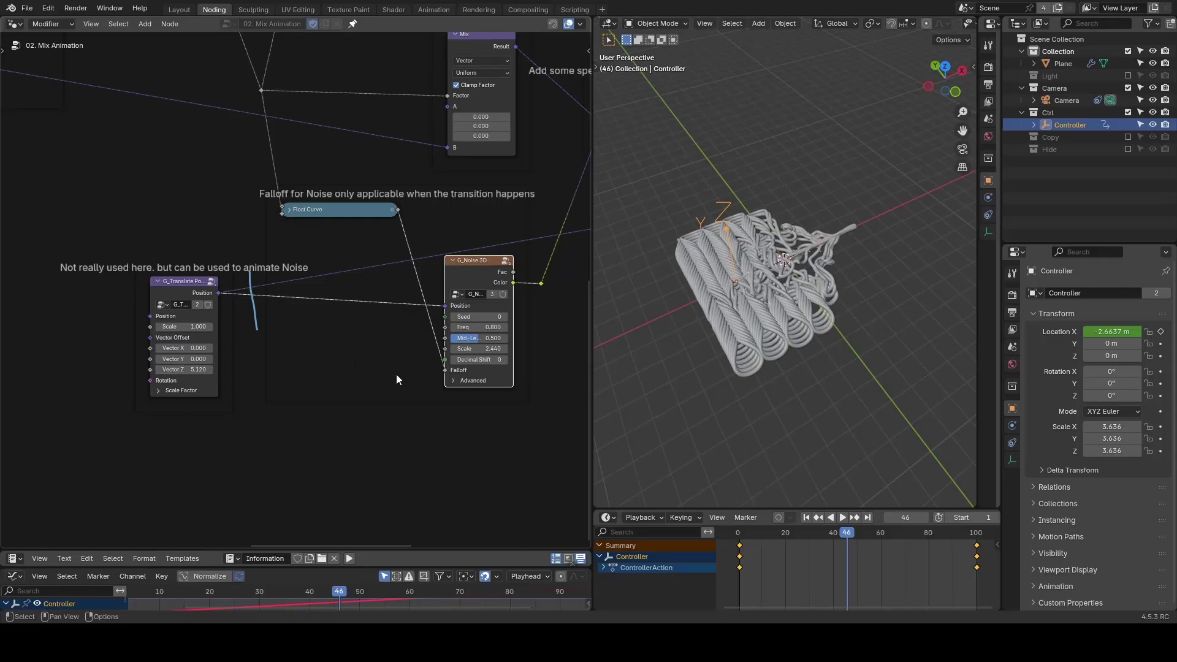
Step: Expand the Advanced settings of the transition G_Noise 3D node and try raising its Evolution value
{"action": "left_click", "coordinate": [473, 381]}
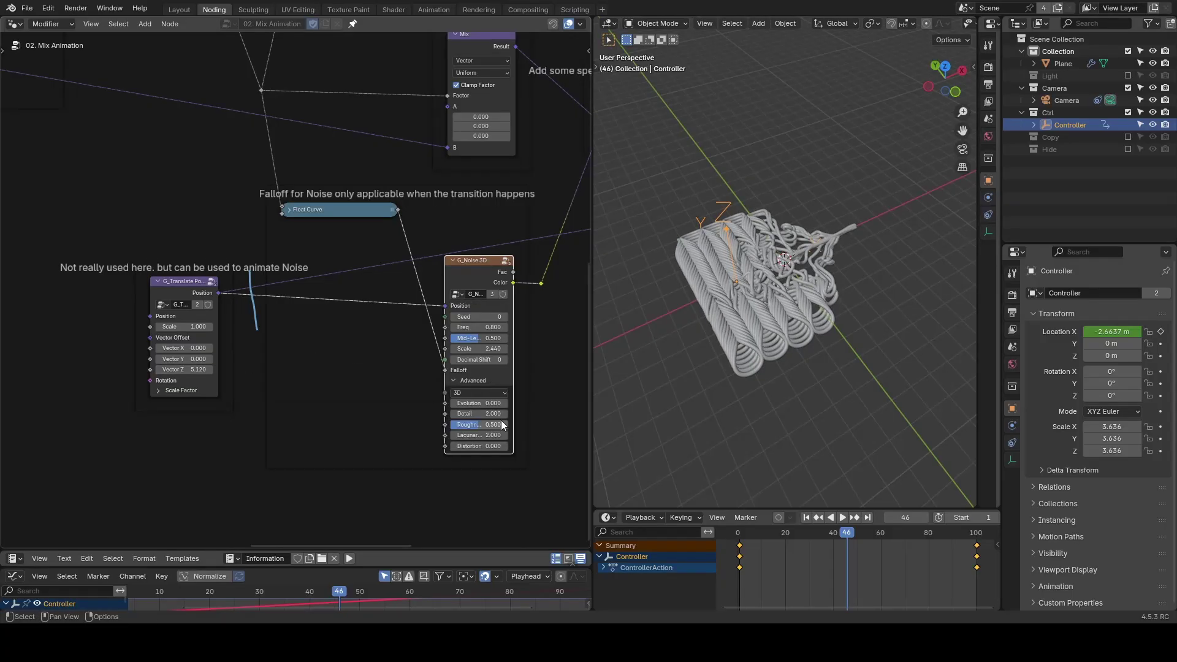
{"action": "left_click_drag", "start_coordinate": [484, 403], "coordinate": [546, 403]}
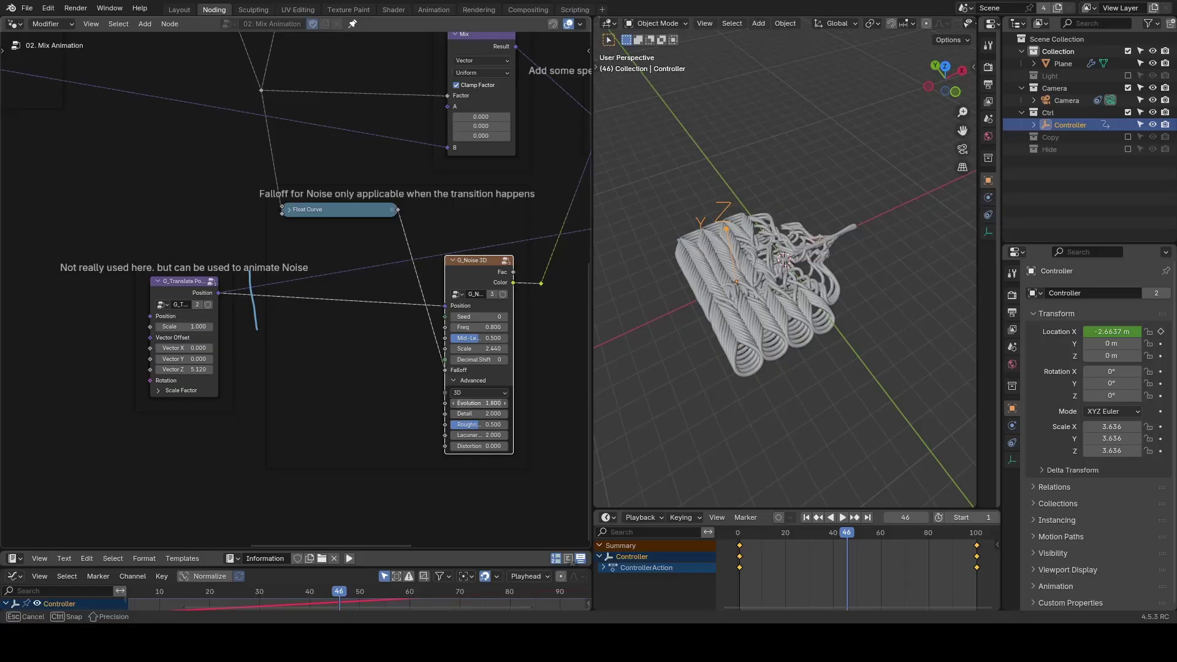
{"action": "key", "text": "Escape"}
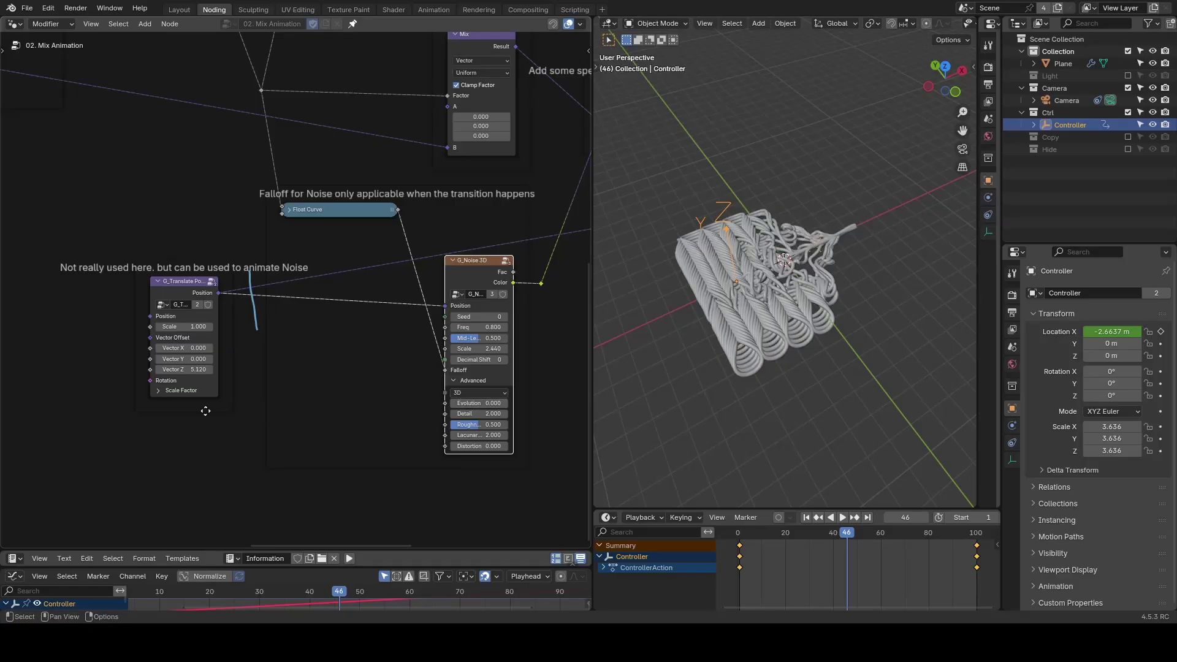
Step: Try adding a G_Time Info node beside the G_Translate Position node, and remove it again
{"action": "scroll", "coordinate": [205, 411], "scroll_direction": "left", "scroll_amount": 5}
{"action": "key", "text": "shift+a"}
{"action": "type", "text": "t"}
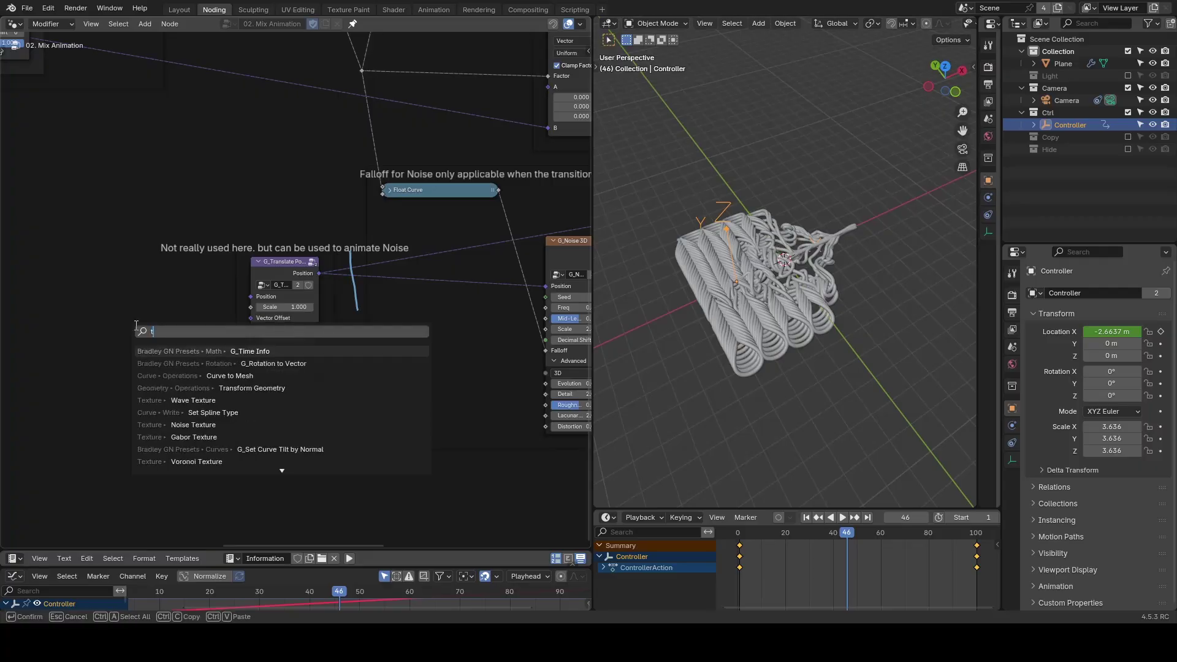
{"action": "type", "text": "ime info"}
{"action": "key", "text": "Return"}
{"action": "left_click", "coordinate": [128, 331]}
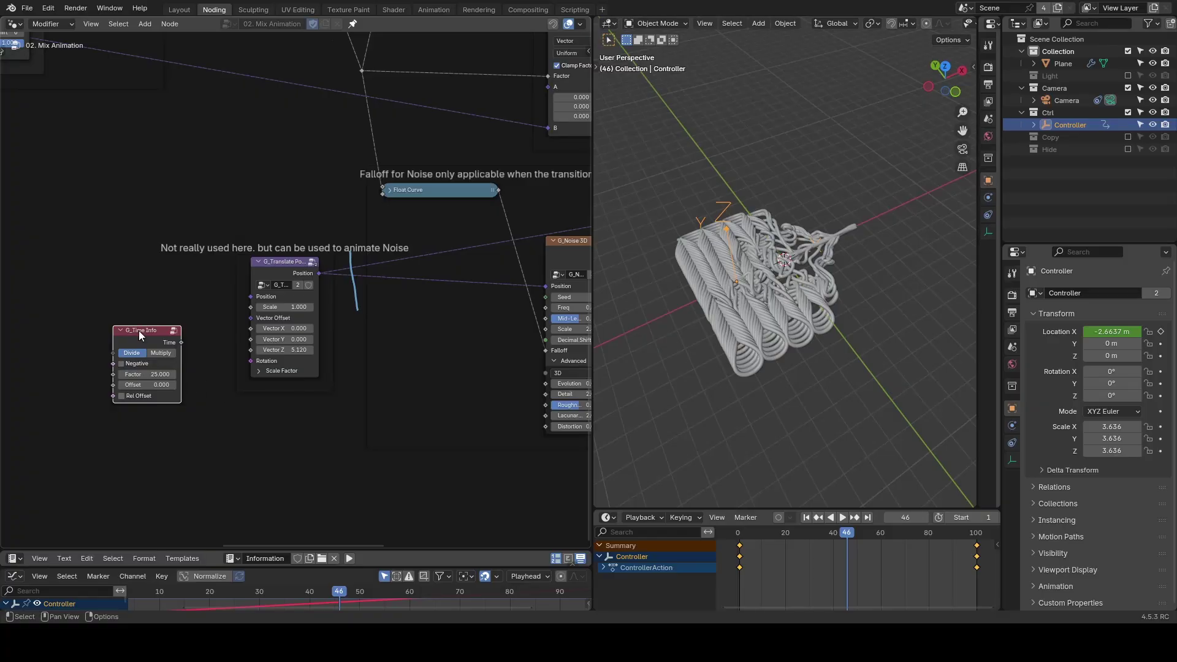
{"action": "scroll", "coordinate": [174, 361], "scroll_direction": "down", "scroll_amount": 4}
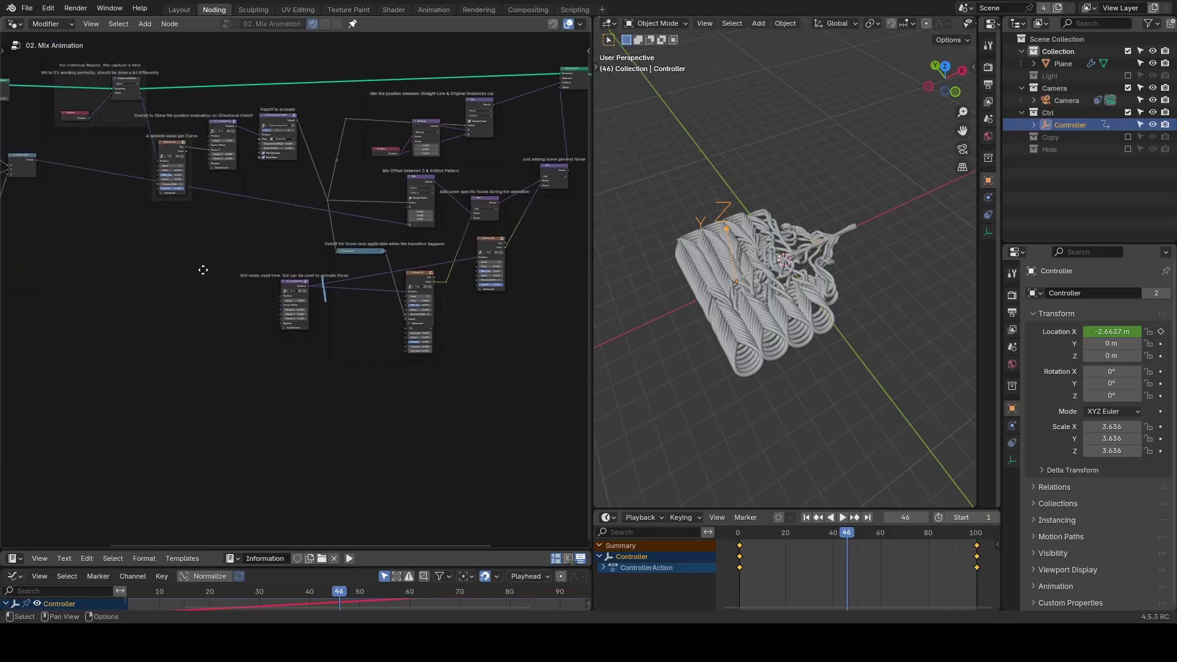
{"action": "scroll", "coordinate": [251, 331], "scroll_direction": "down", "scroll_amount": 5}
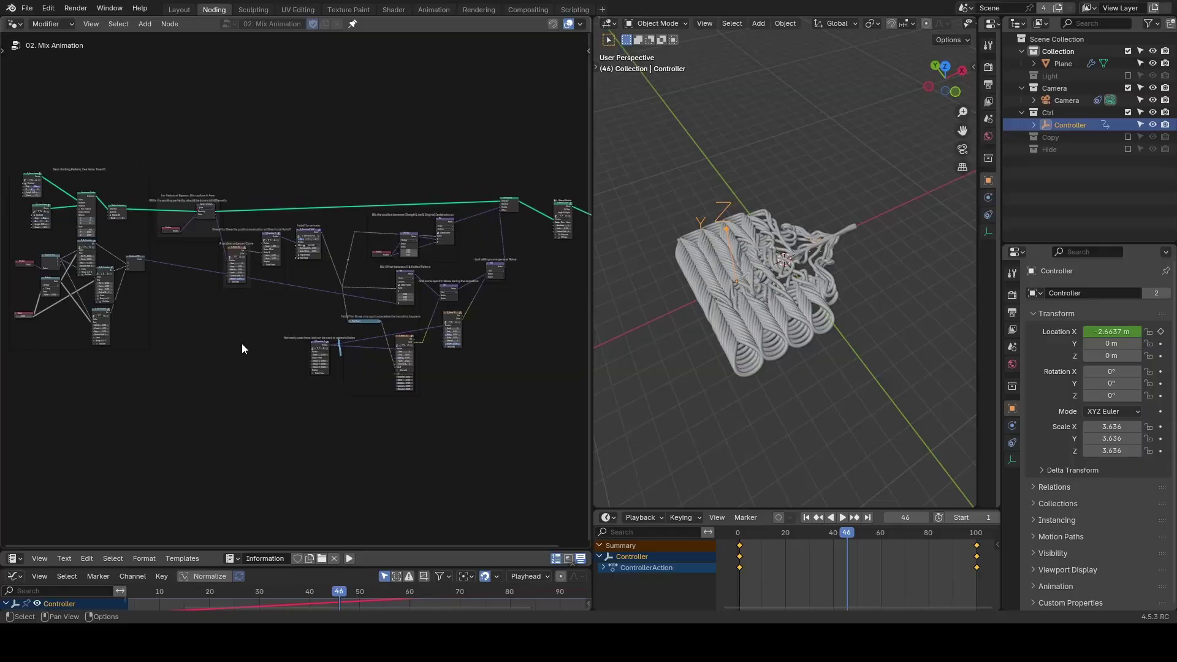